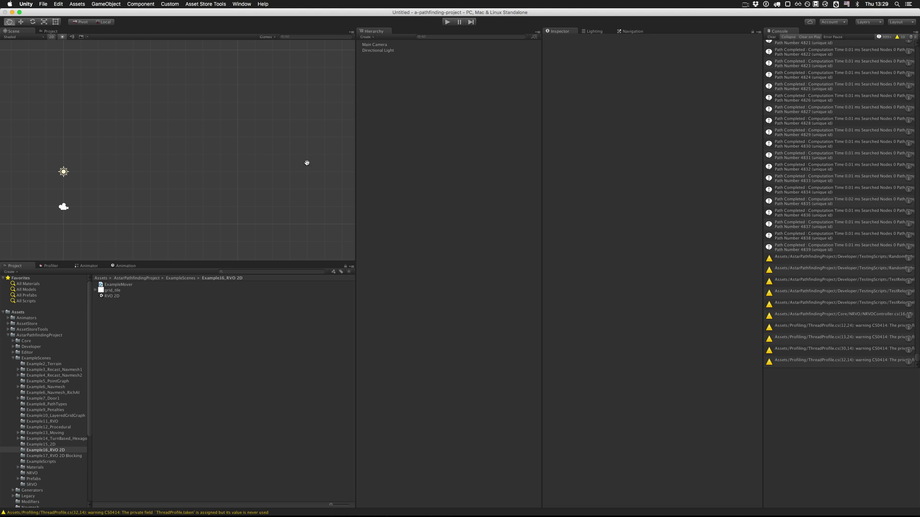
- Create a new 2D sprite object and assign the grid_tile sprite to its Sprite Renderer
click(106, 4)
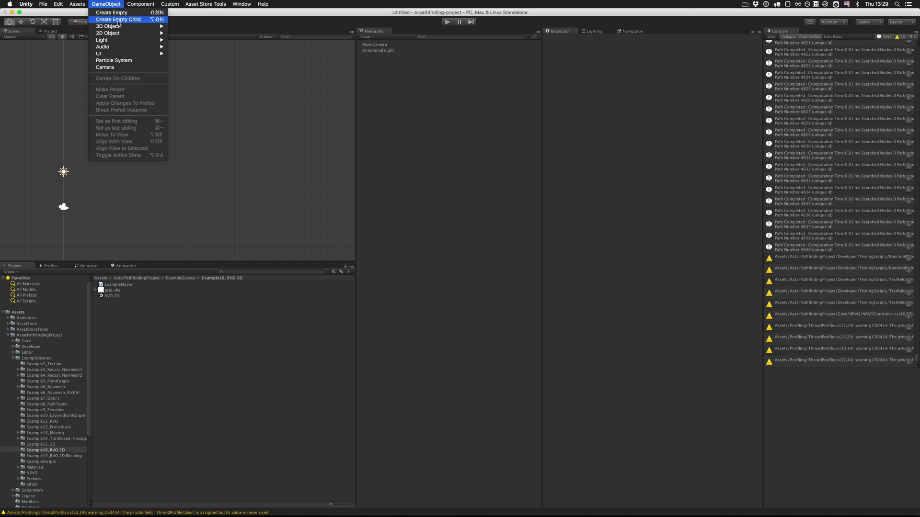
mouse_move(117, 33)
click(182, 33)
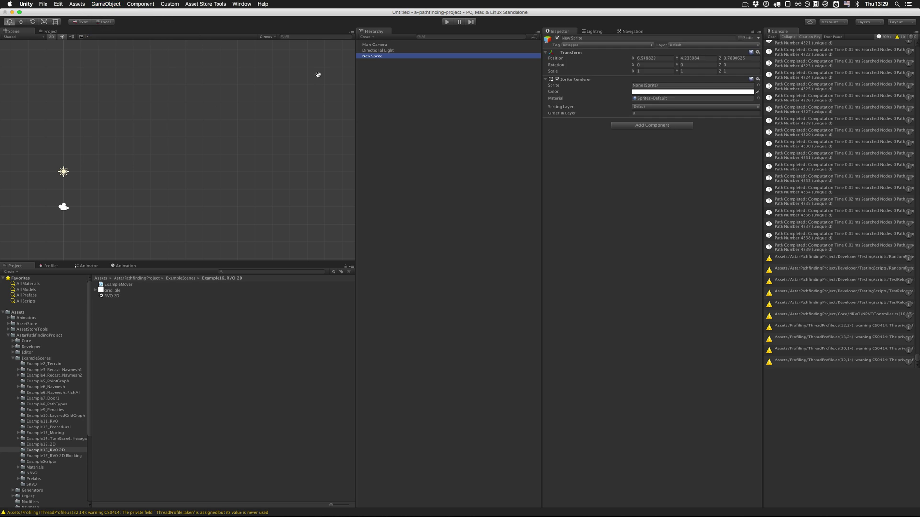
click(758, 84)
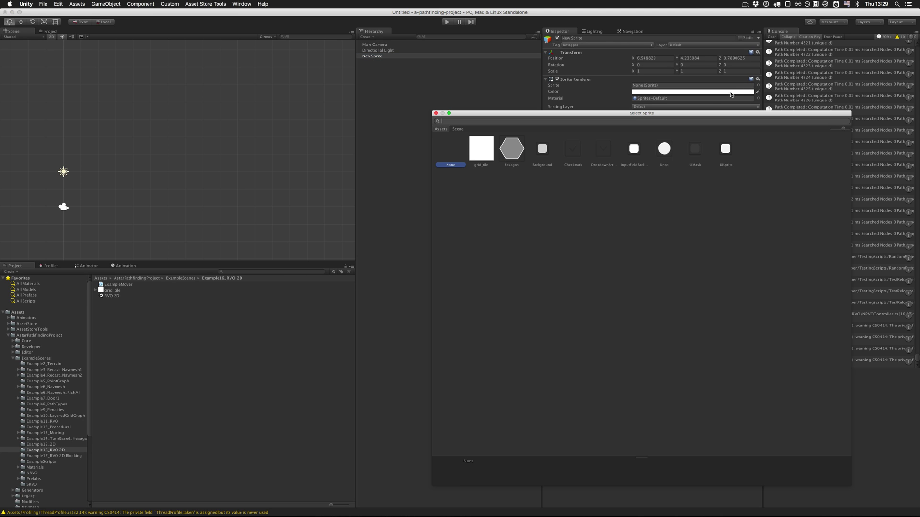
click(476, 145)
click(436, 113)
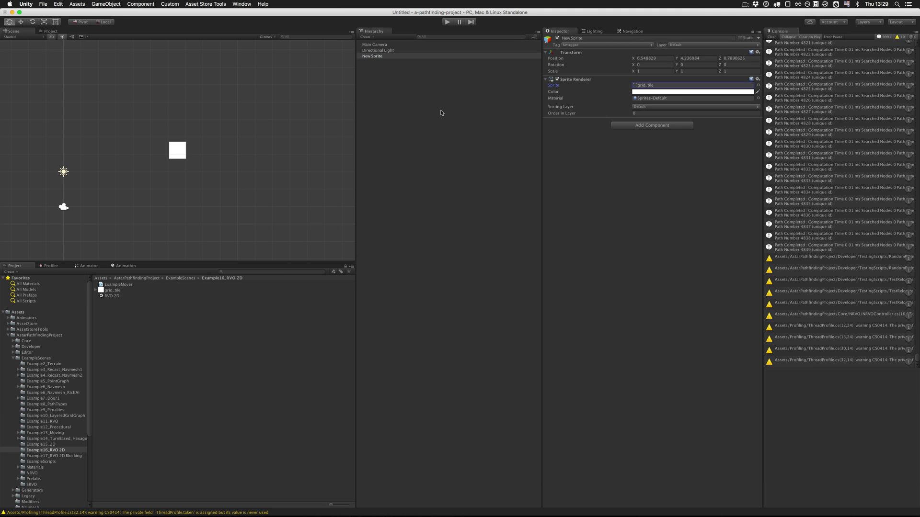
- Set the new sprite's position to X 0, Y 0, Z 0
scroll(279, 154, up, 5)
scroll(273, 152, down, 4)
click(655, 58)
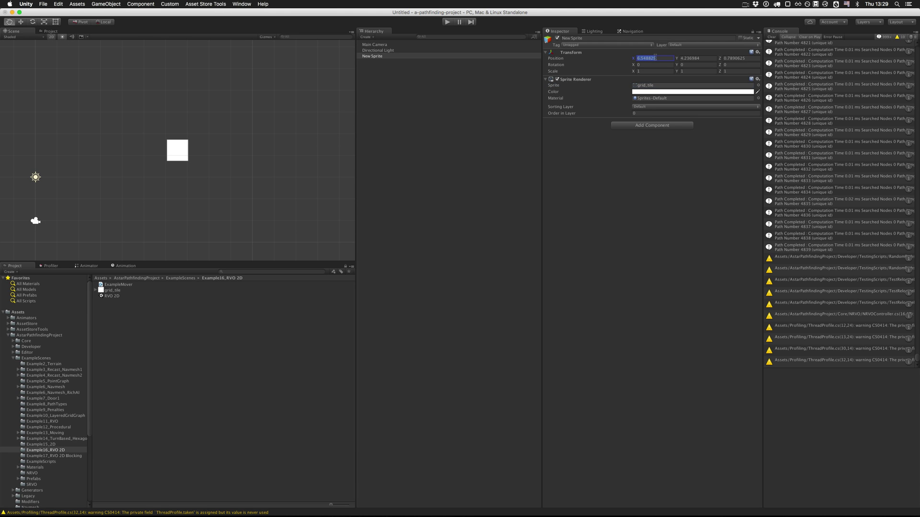
text(0)
key(Tab)
text(0)
key(Tab)
text(0f)
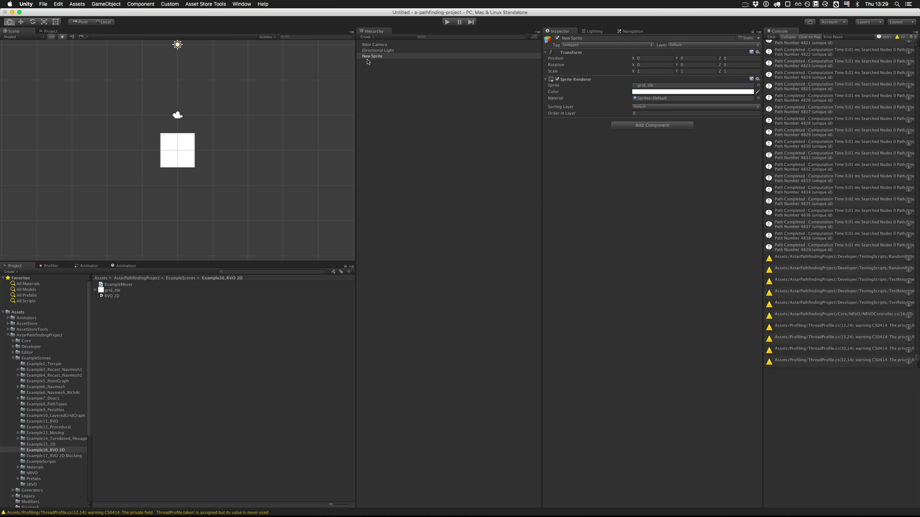
- Rename the new sprite as Tile and add a Box Collider 2D component to it
click(377, 56)
key(Return)
text(Tile)
key(Return)
click(636, 126)
text(box)
key(Down)
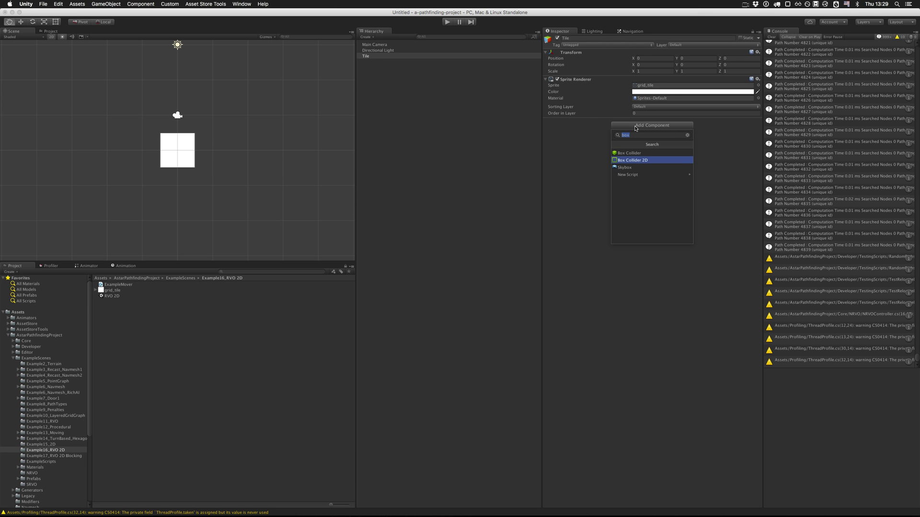
key(Return)
- Duplicate the tile and arrange the copies into a rectangular wall outline with an inner hook-shaped wall, grouped under World
scroll(244, 186, down, 5)
drag(248, 120, 243, 152)
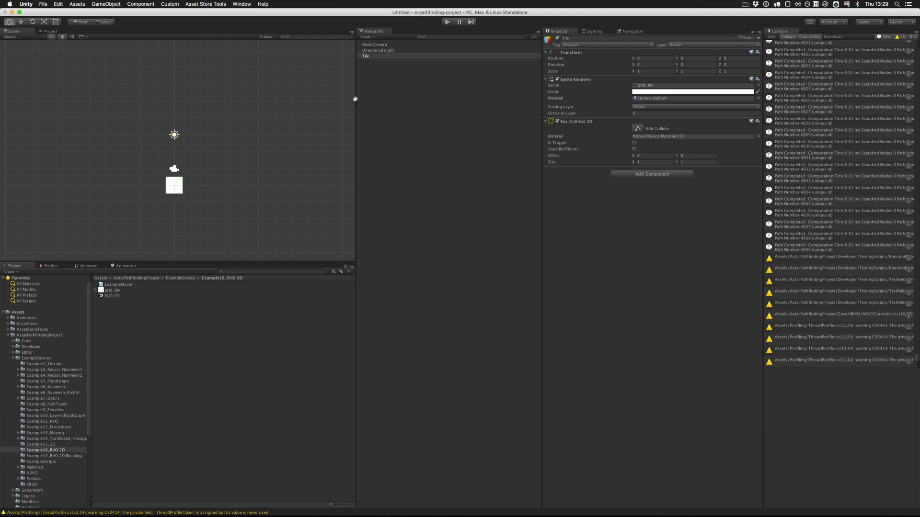
click(373, 56)
key(w)
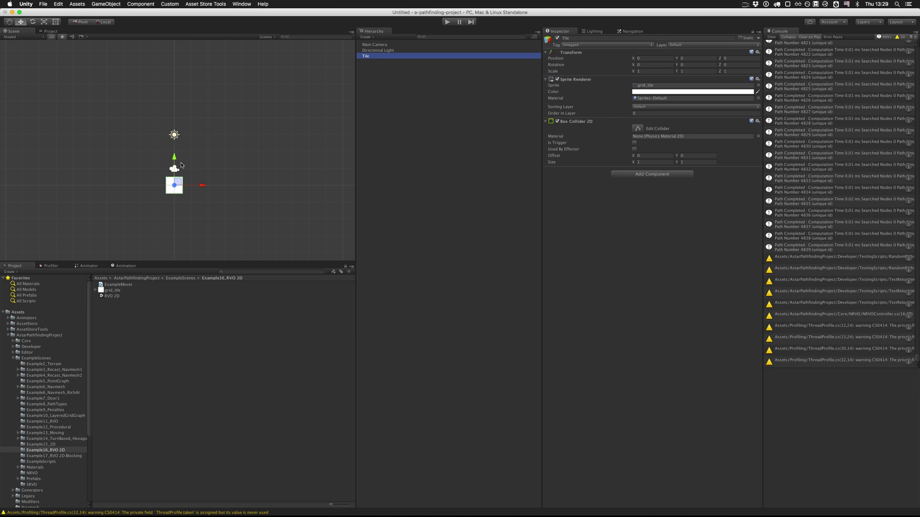
key(super+d)
super+drag(175, 155, 174, 102)
key(super+d)
key(super+d)
click(367, 73)
drag(367, 73, 359, 58)
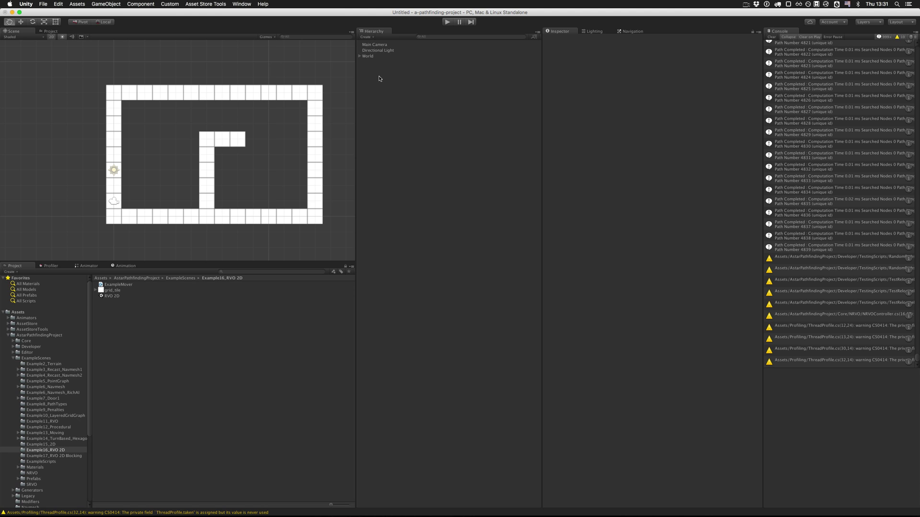
- Create an empty game object named A* and move it to the start of the object hierarchy
key(super+shift+n)
key(Return)
text(A8)
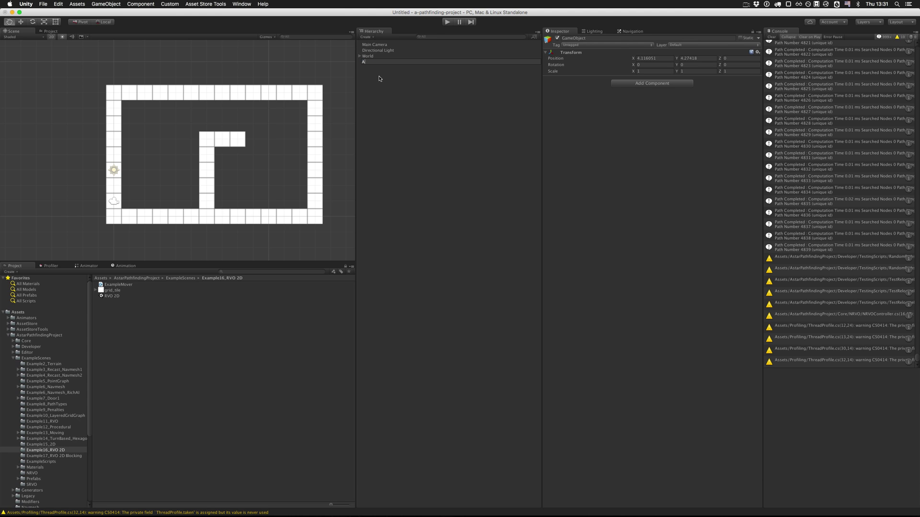
key(Return)
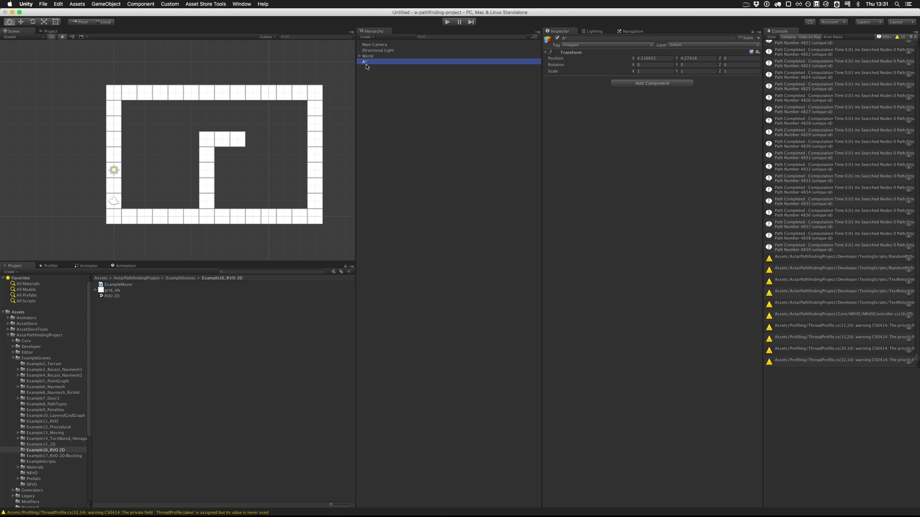
click(367, 66)
drag(374, 62, 381, 44)
- Add the Pathfinder component to the A* object and add a Grid Graph to it
click(634, 84)
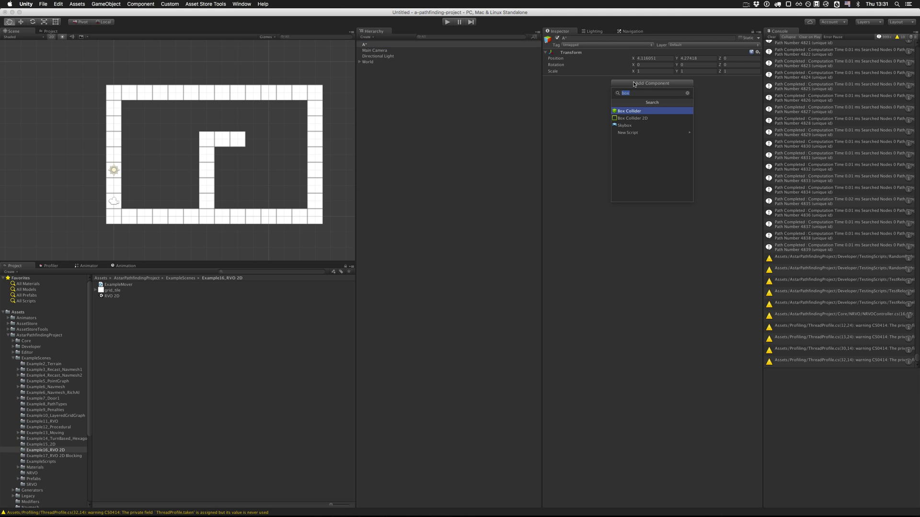
text(pathfinder)
key(Return)
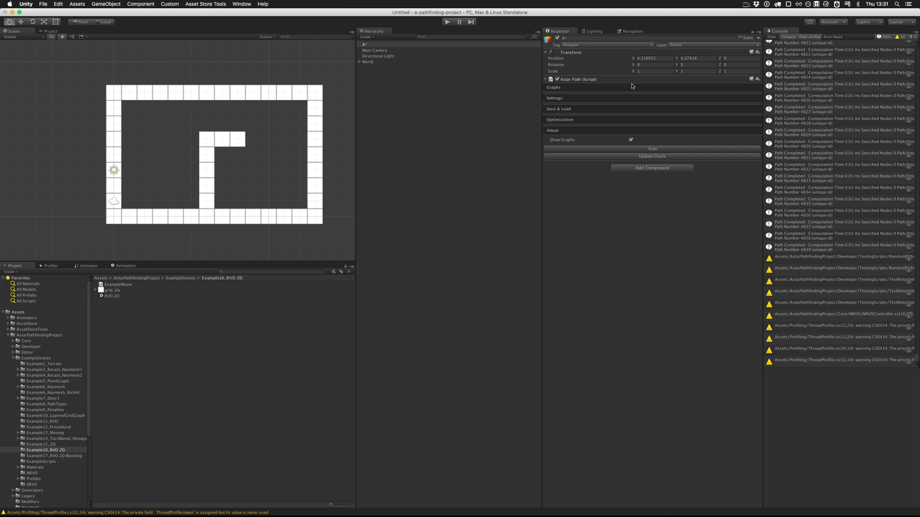
click(632, 86)
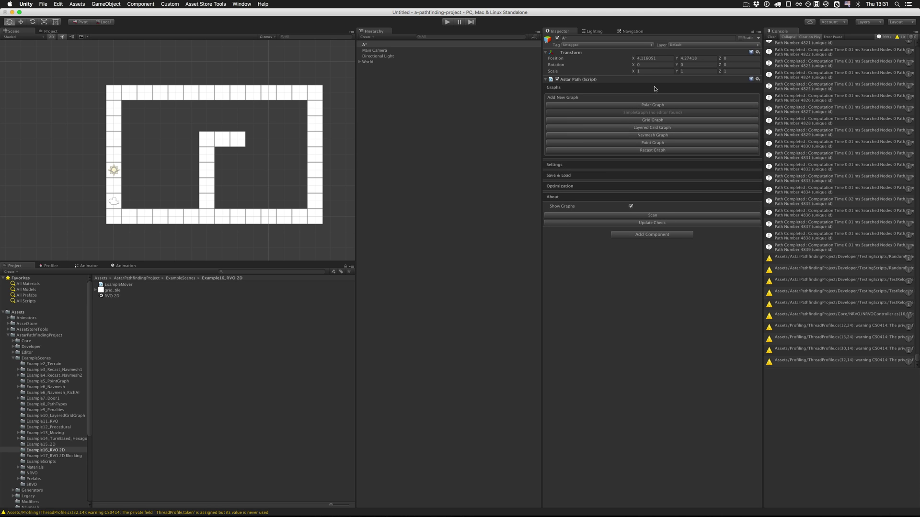
click(657, 120)
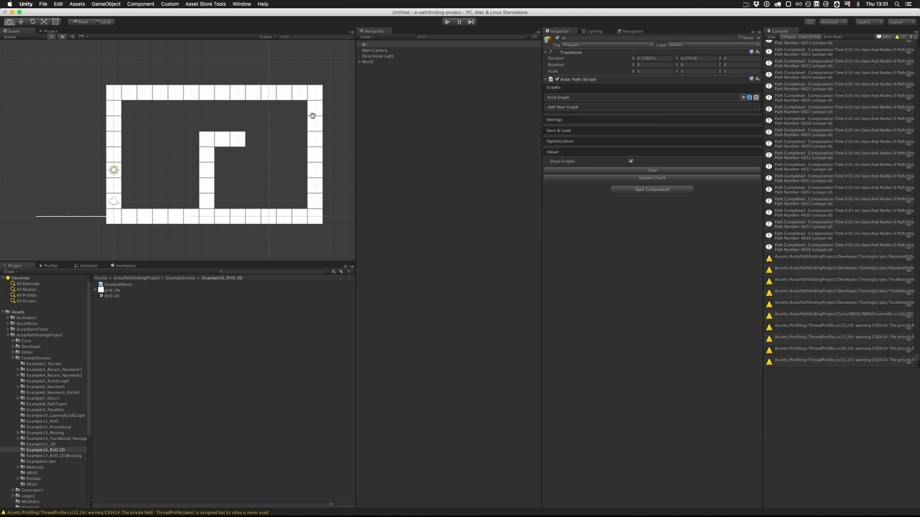
- Switch the scene to 3D view and set the grid graph's X rotation to -90
scroll(299, 126, down, 1)
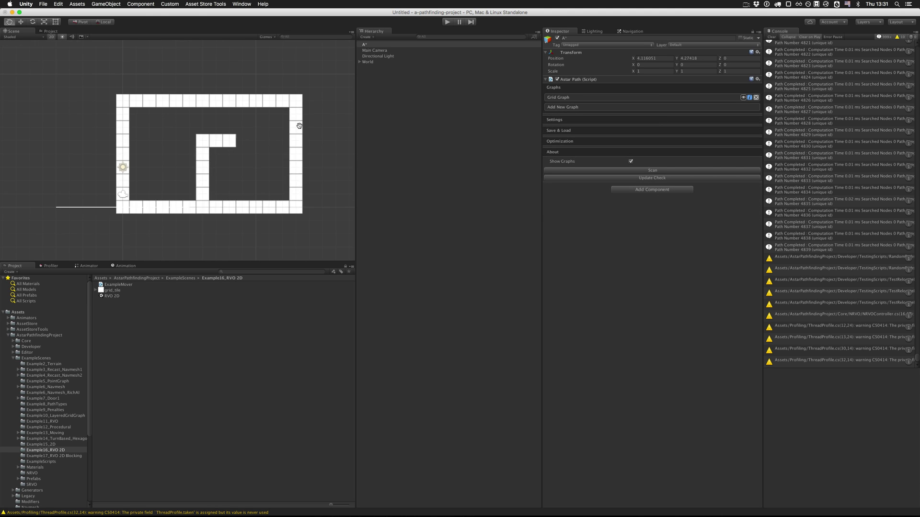
click(52, 37)
alt+drag(160, 121, 142, 192)
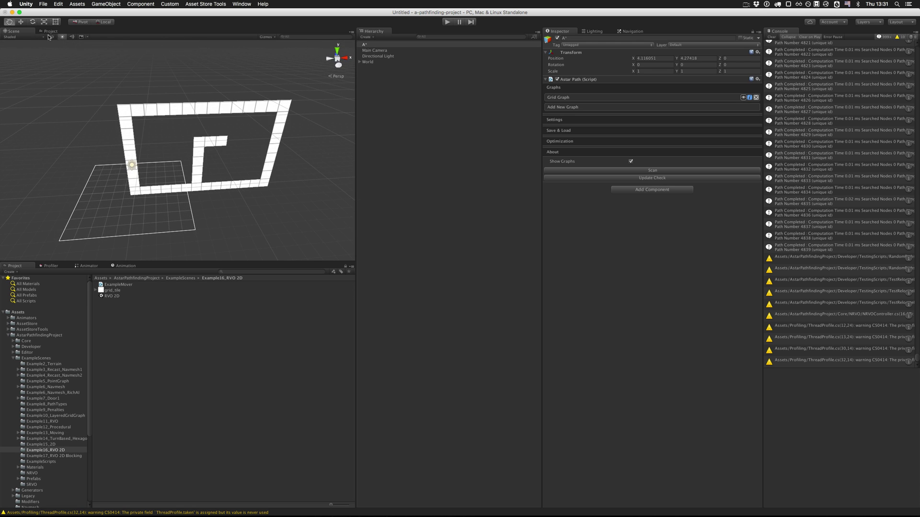
click(585, 99)
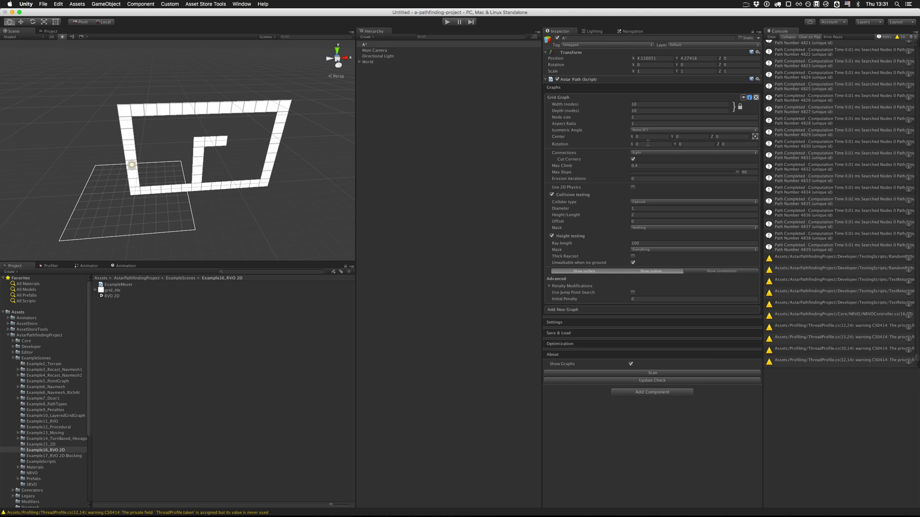
click(646, 145)
text(-90)
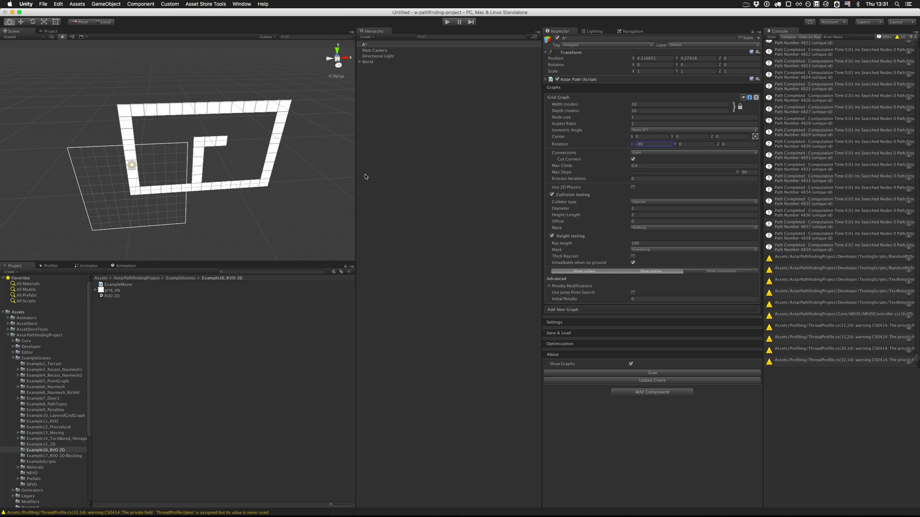
- Resize and shift the grid graph over the walls with the scale handles, to 14 by 9 nodes
alt+drag(309, 180, 83, 130)
click(48, 22)
drag(188, 196, 276, 211)
drag(175, 143, 177, 106)
drag(101, 188, 124, 184)
alt+drag(230, 206, 189, 207)
drag(197, 243, 267, 172)
scroll(197, 195, up, 3)
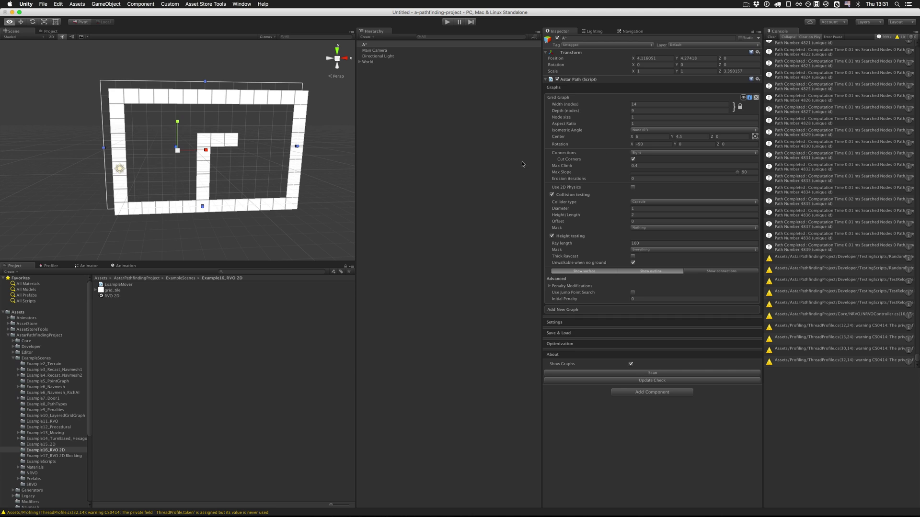
- Set the grid graph's center to X 6.5, Y 4 and scan the graph
click(651, 137)
text(.5)
key(Tab)
text(4)
scroll(100, 145, up, 1)
alt+drag(188, 146, 166, 139)
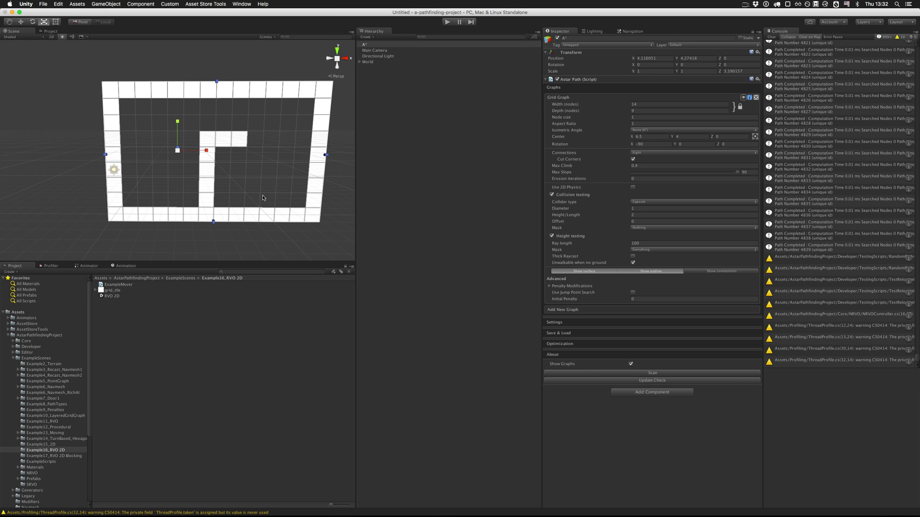
click(643, 373)
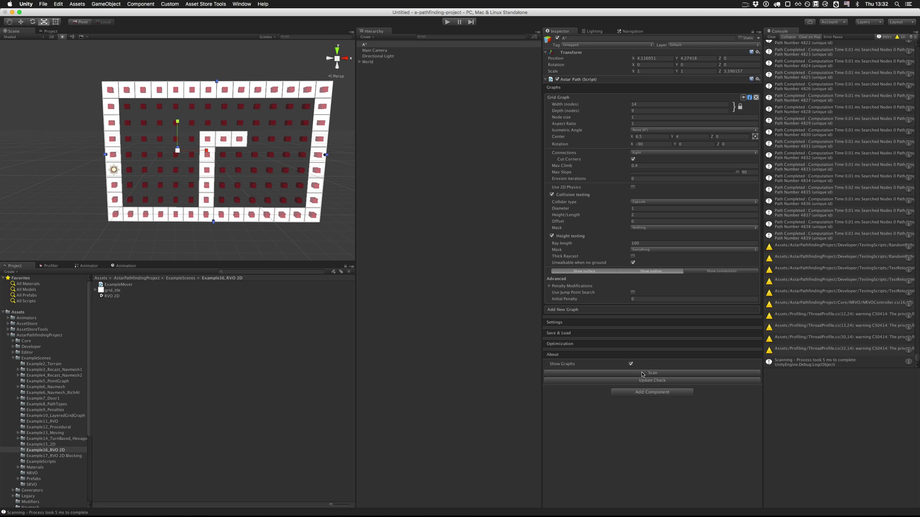
alt+drag(241, 171, 196, 158)
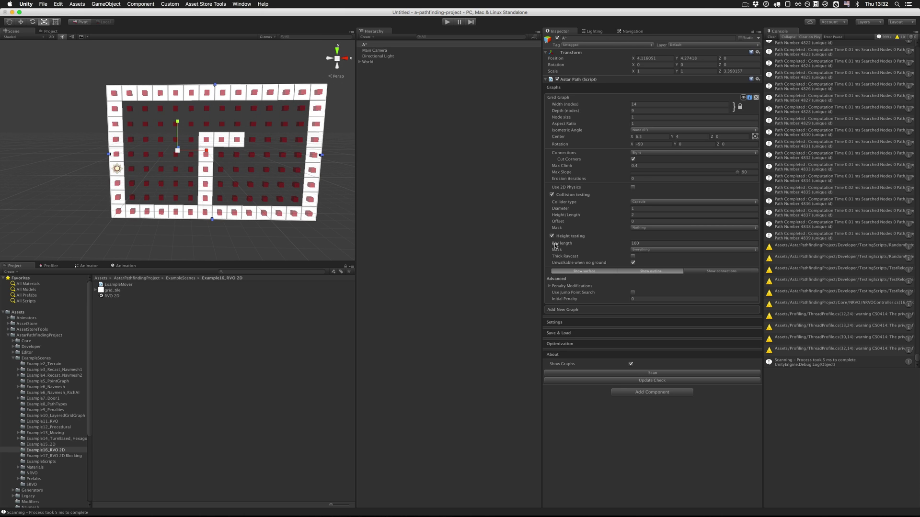
- Enable Use 2D Physics for the grid graph and set its collider type to Ray
click(616, 190)
click(633, 188)
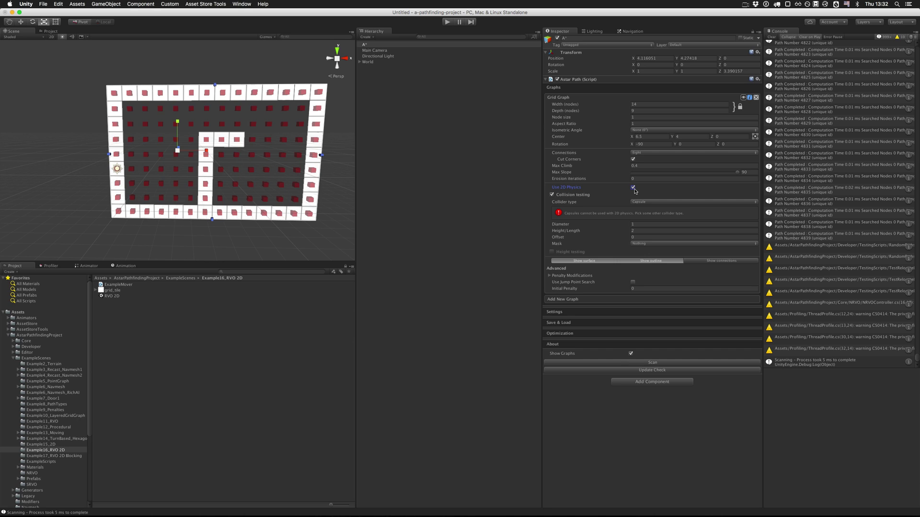
click(644, 204)
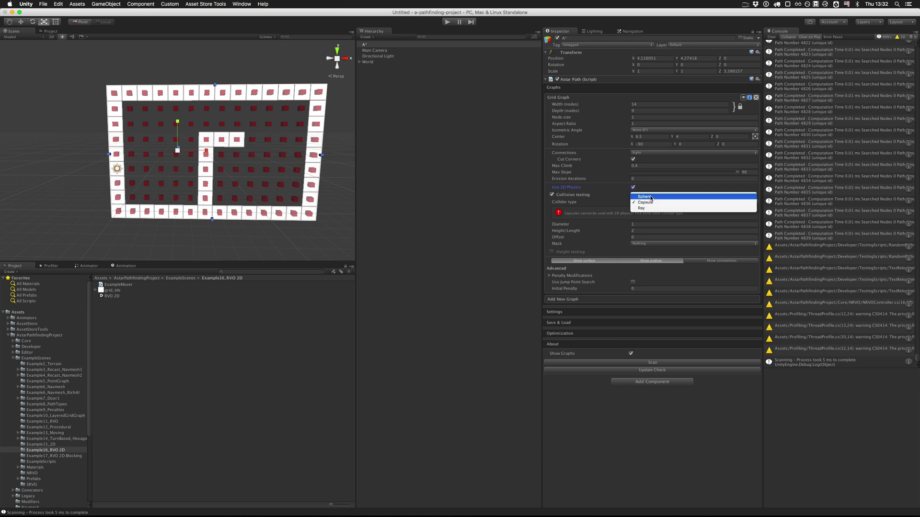
click(651, 198)
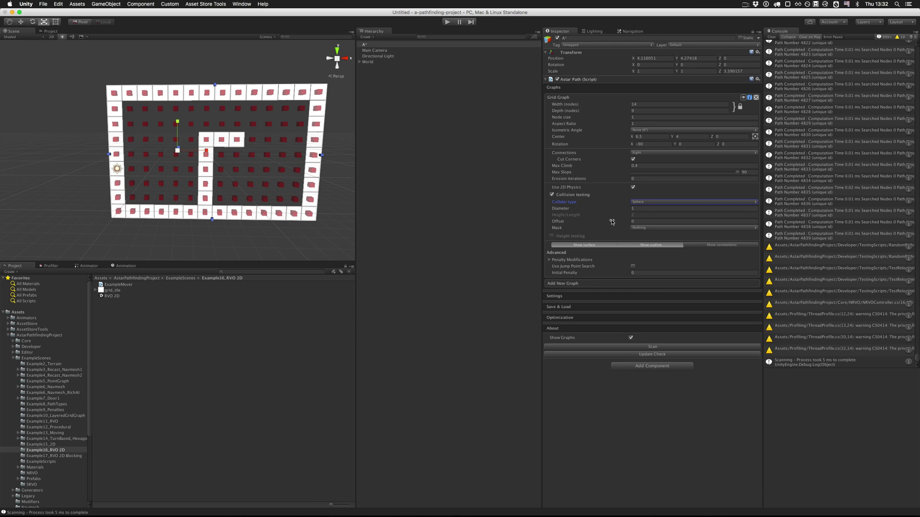
click(642, 202)
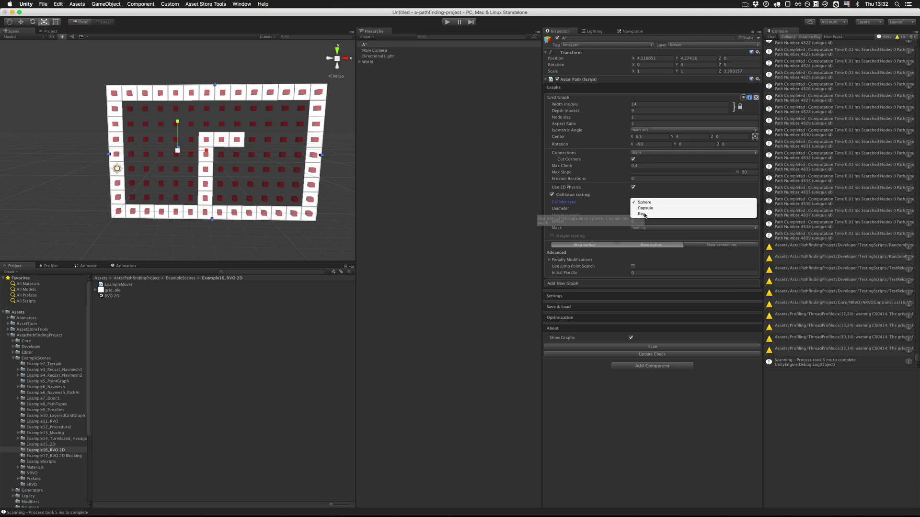
click(642, 219)
click(611, 217)
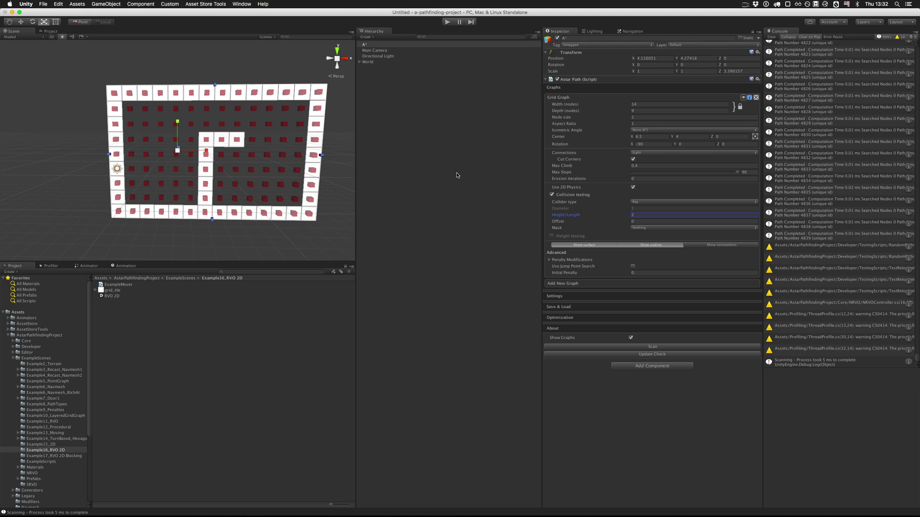
- Assign the World object and all its children to the TransparentFX layer
click(369, 62)
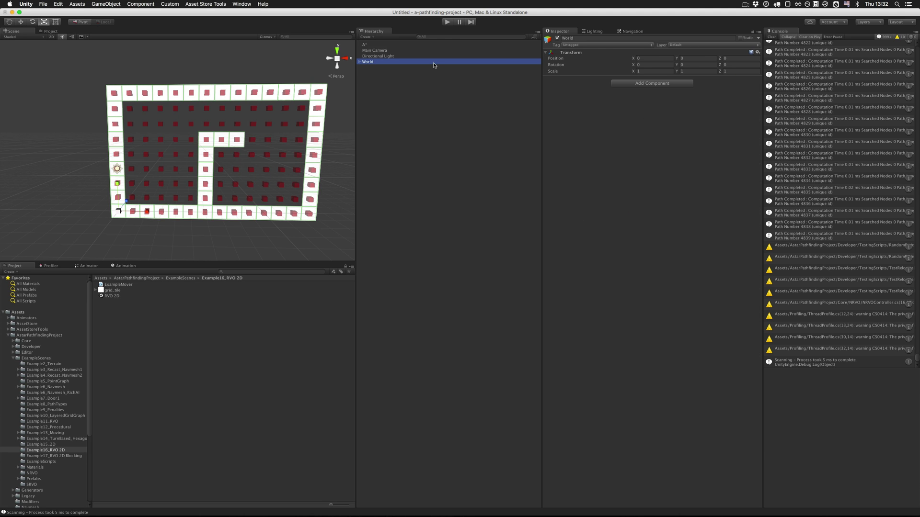
click(687, 45)
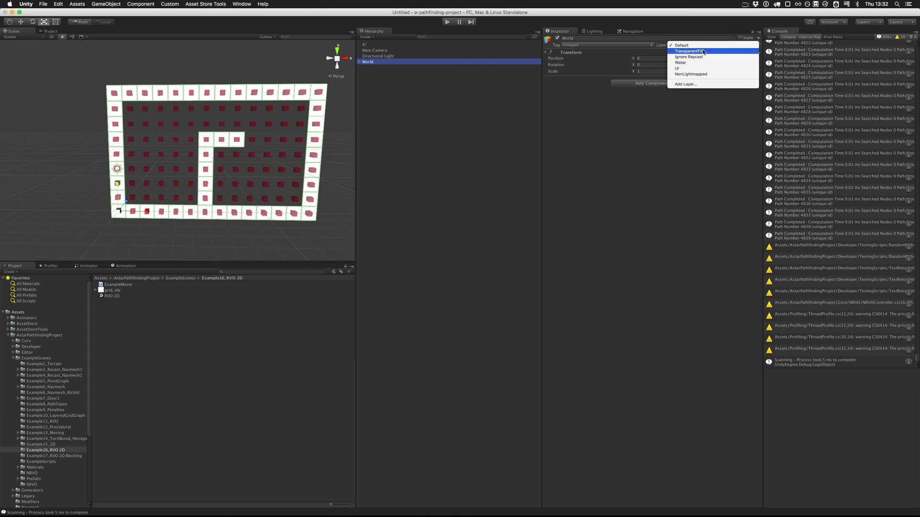
click(703, 51)
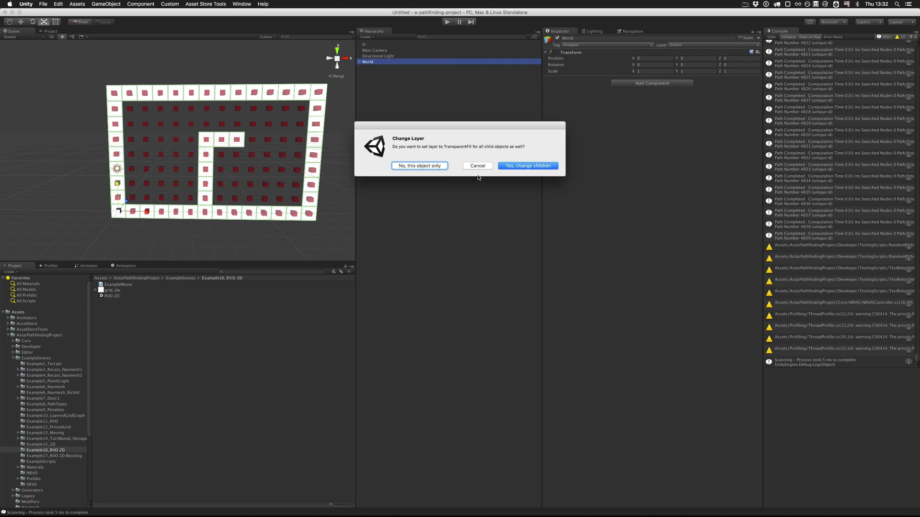
click(512, 166)
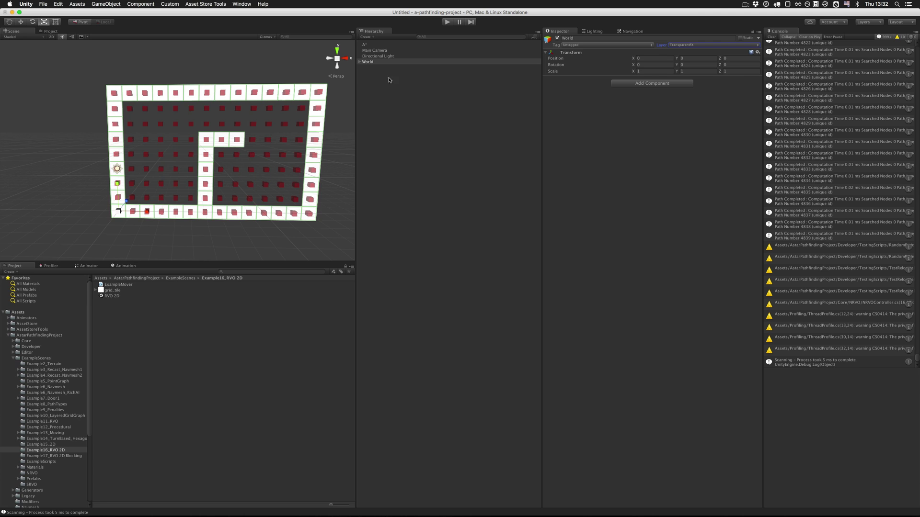
- Set the grid graph's collision testing mask on A* to TransparentFX and rescan the graph
click(371, 45)
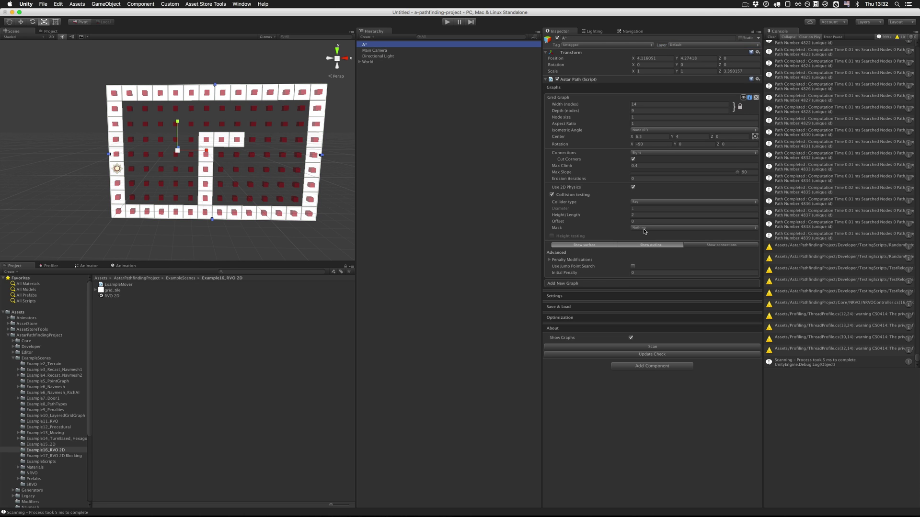
click(645, 230)
click(656, 252)
click(652, 347)
click(652, 347)
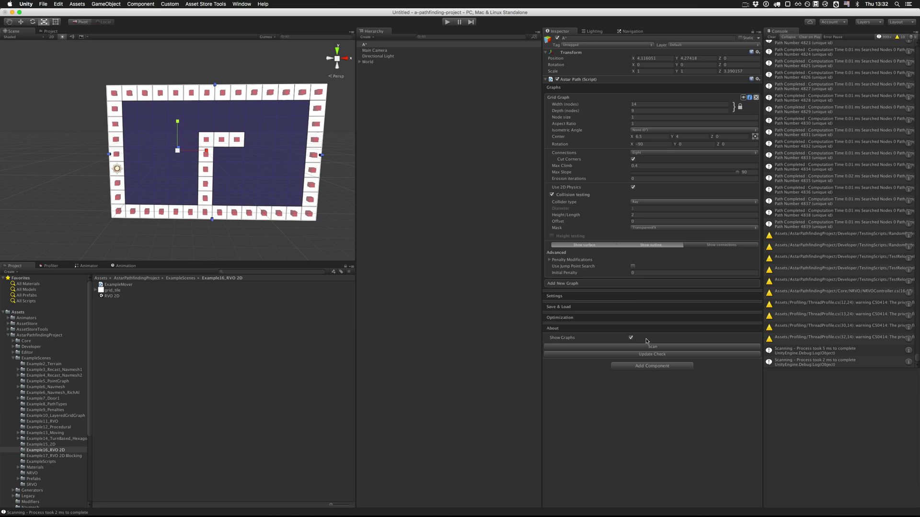
- Create an empty game object named AI at the root of the scene
scroll(268, 185, up, 6)
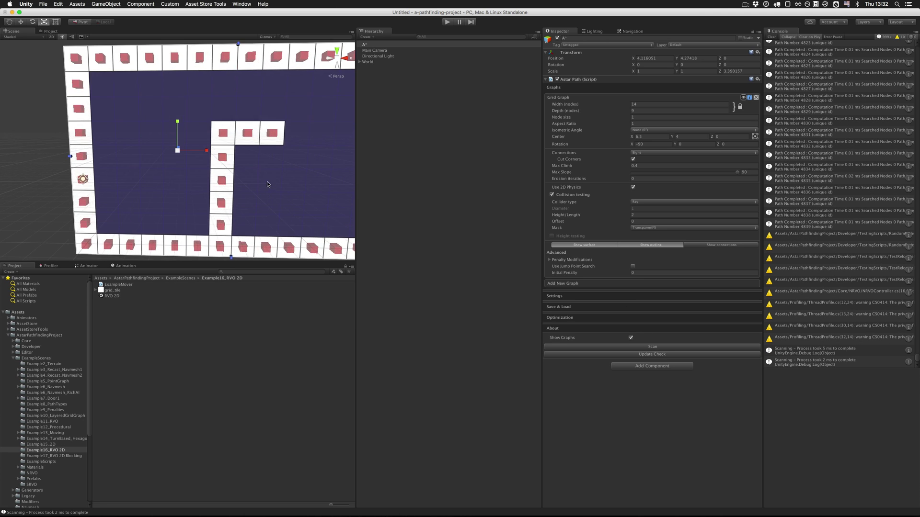
alt+drag(267, 184, 245, 163)
key(q)
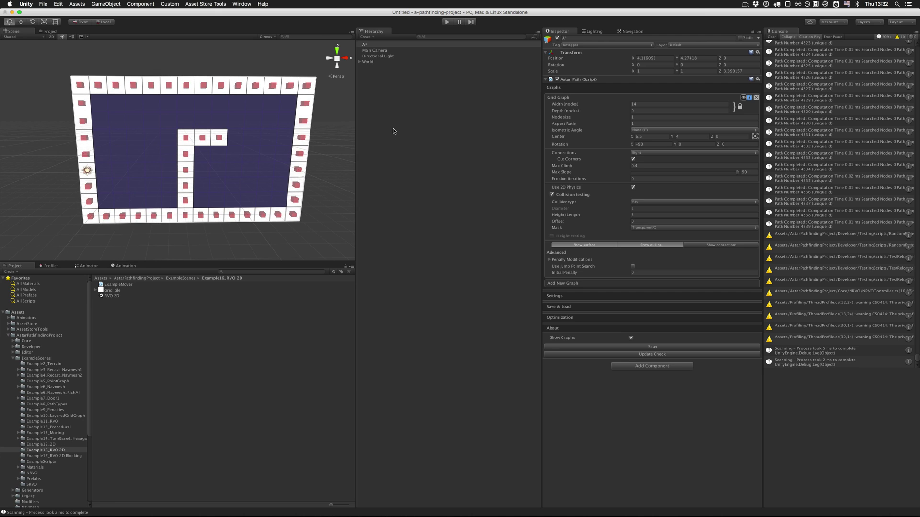
click(394, 129)
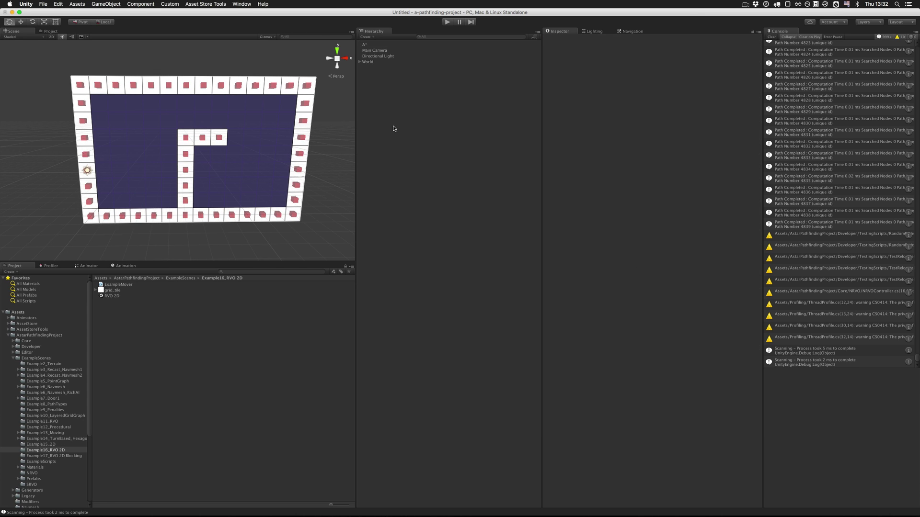
key(super+shift+n)
key(Return)
text(AI)
key(Return)
- Add an AI Path component to the AI object
click(654, 84)
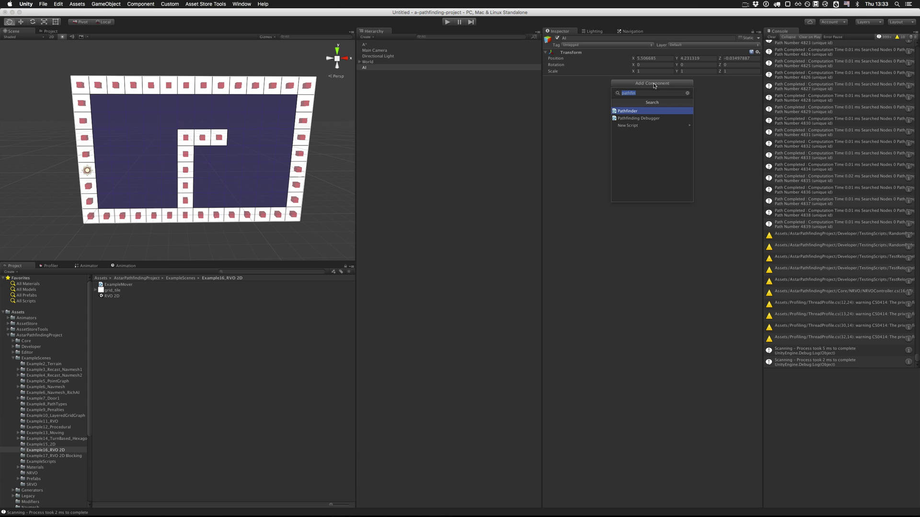
text(aipat)
key(Return)
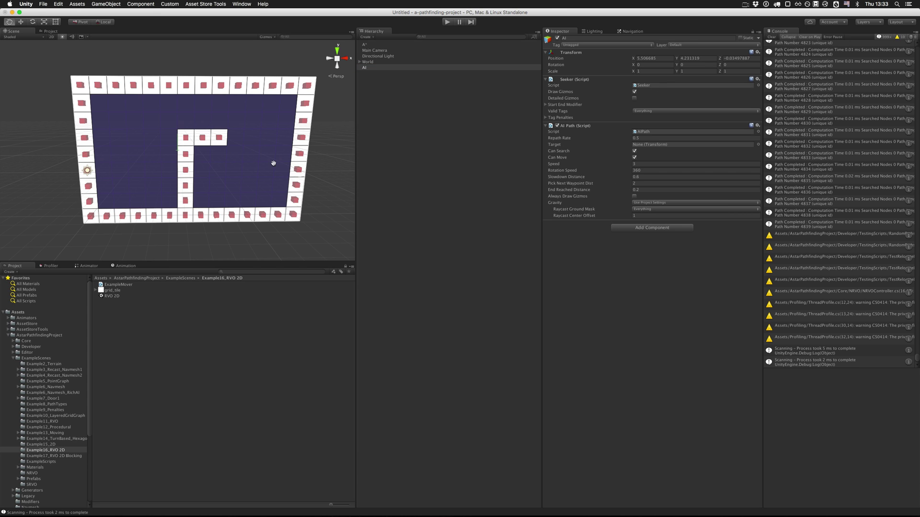
- Move AI along X to about 3.12, beside the inner wall, and set its X rotation to -90
scroll(257, 163, down, 1)
key(w)
scroll(208, 158, up, 5)
alt+drag(207, 158, 151, 154)
alt+drag(155, 154, 226, 129)
scroll(176, 150, up, 5)
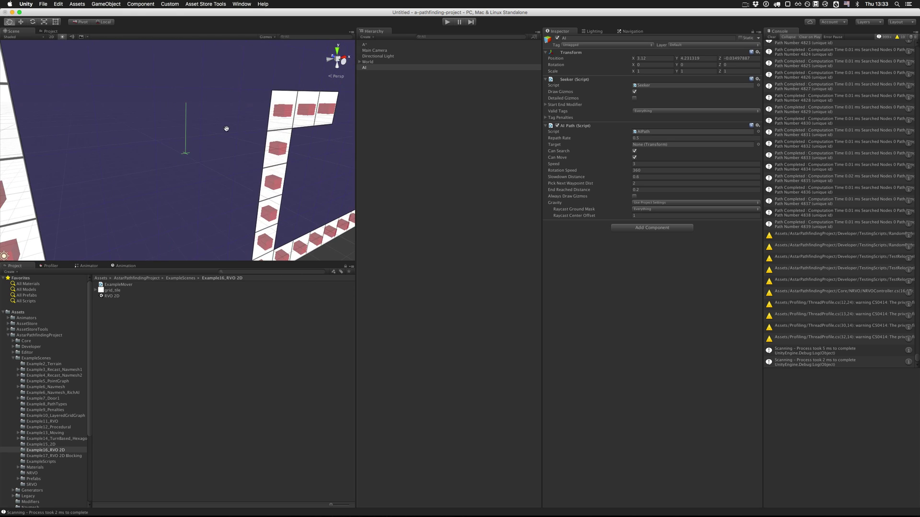
click(647, 63)
text(-90)
- Create a 2D sprite object, make it a child of AI and rename it Sprite
click(385, 88)
click(105, 3)
mouse_move(121, 35)
click(180, 33)
drag(374, 74, 373, 69)
key(Return)
text(Sprite)
key(Return)
- Assign the Knob sprite to the child object's Sprite Renderer
click(758, 86)
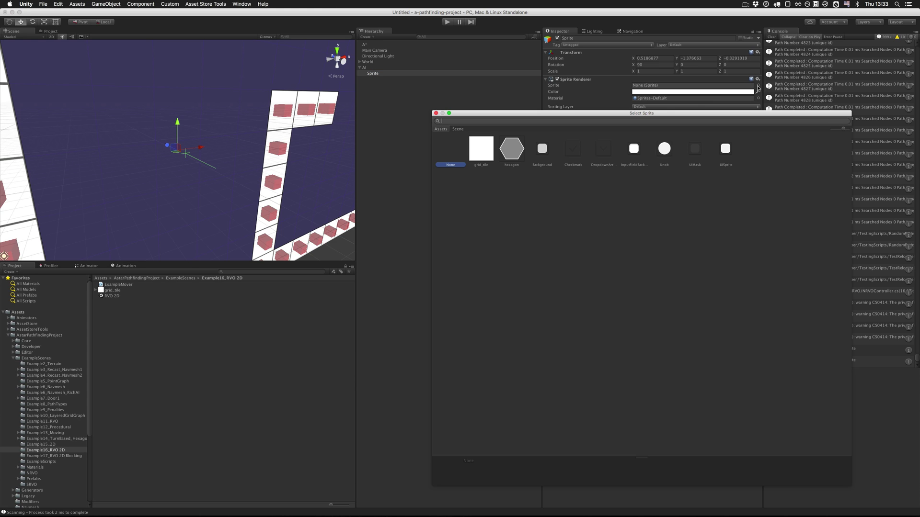
click(666, 151)
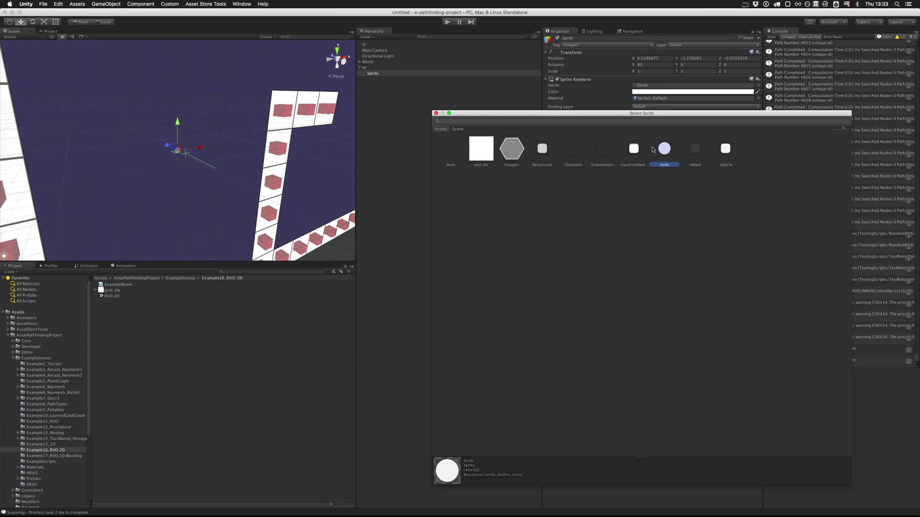
click(436, 113)
- Zero the child sprite's local position and set its scale to 4
alt+drag(307, 124, 194, 136)
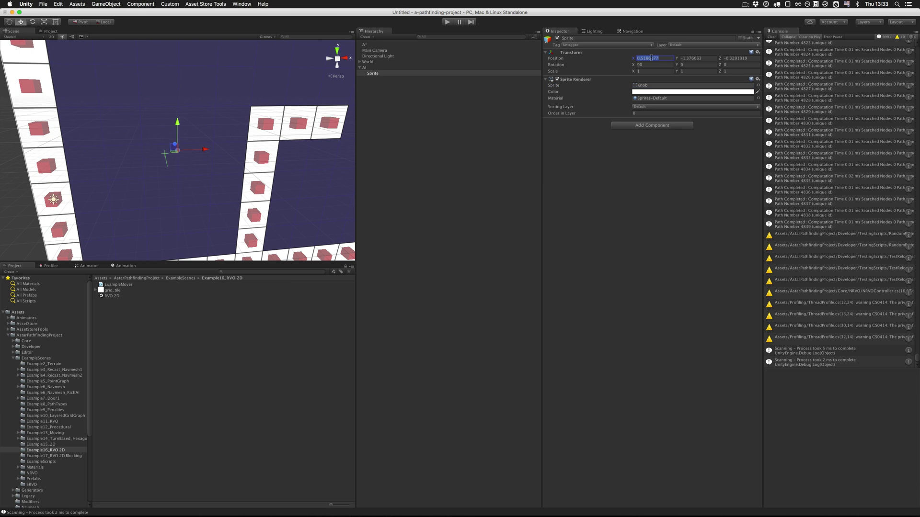
text(0)
key(Tab)
text(0)
text(4)
key(Tab)
text(4)
scroll(238, 132, down, 4)
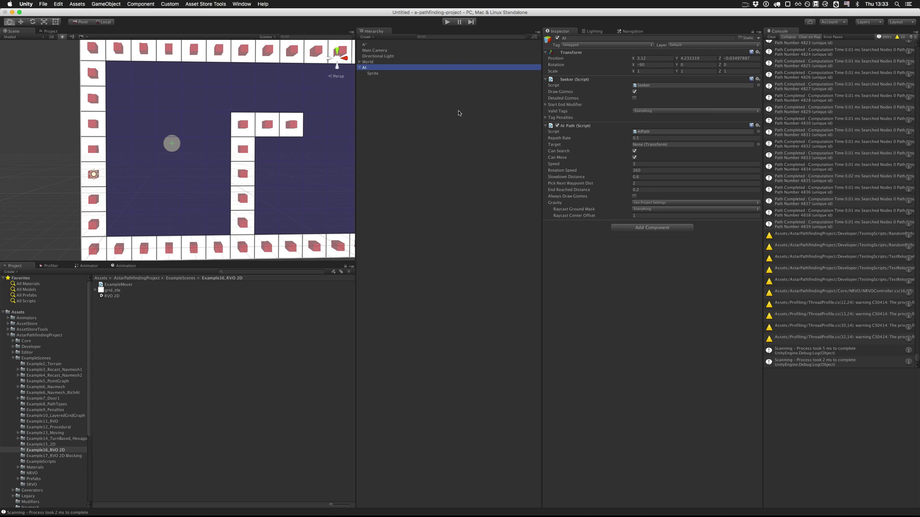
- Create an empty object named Target and place it beyond the inner wall at about X 11.75, Y 1.79, Z 0
key(super+shift+n)
text(Target)
key(Return)
scroll(240, 141, down, 5)
alt+drag(230, 142, 307, 178)
alt+drag(307, 178, 268, 132)
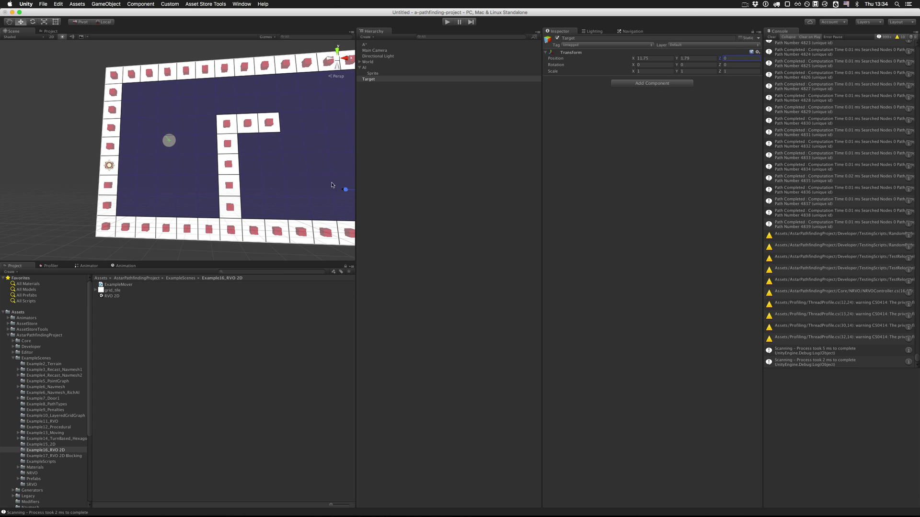
scroll(329, 181, down, 5)
alt+drag(329, 180, 349, 206)
- Assign the Target object as the target of AI's AI Path component
click(381, 67)
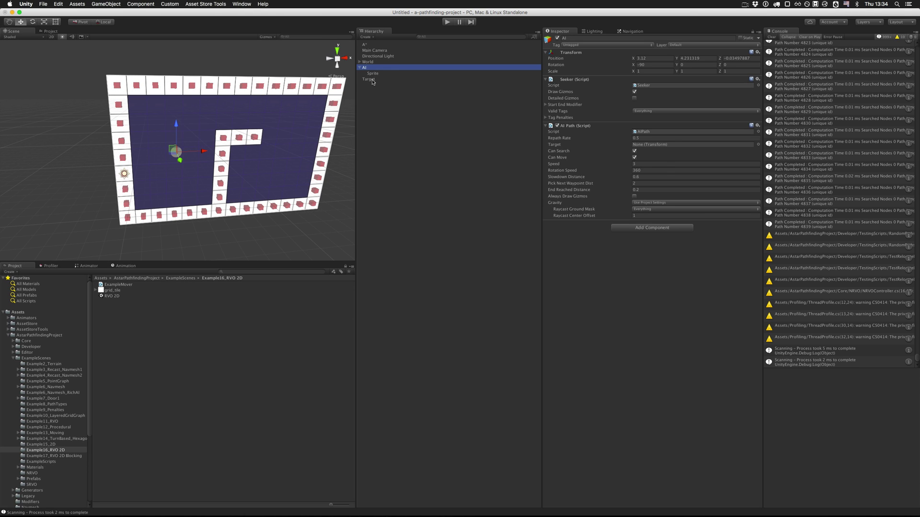
drag(370, 82, 670, 146)
alt+drag(294, 141, 287, 129)
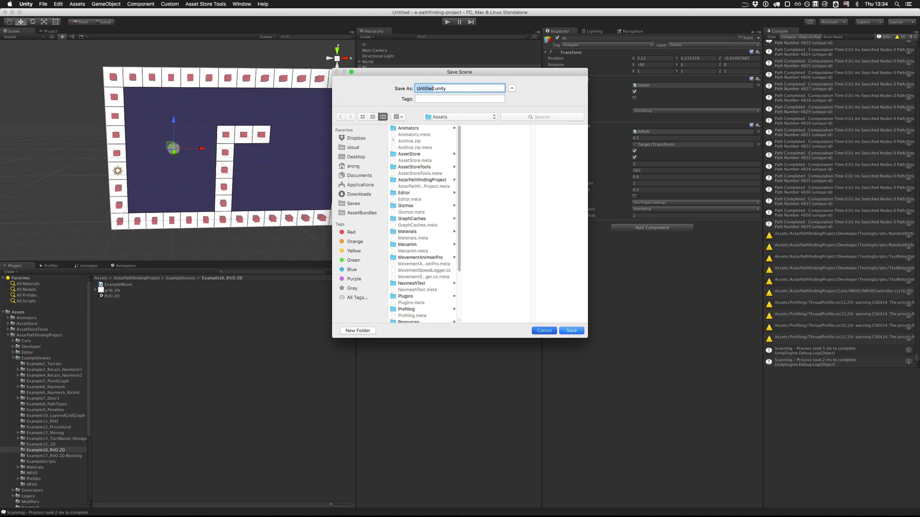
key(Escape)
- Run the scene to check how AI moves toward Target, and stop it
click(447, 22)
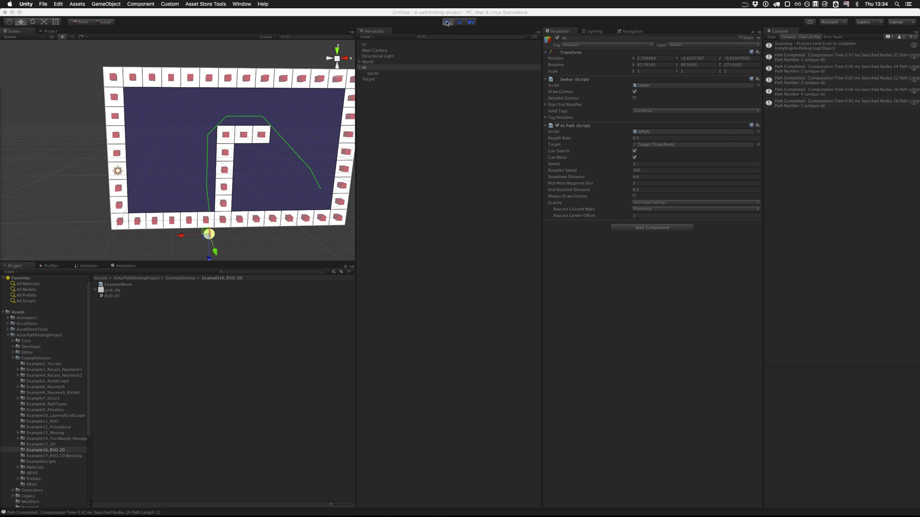
scroll(256, 126, down, 3)
mouse_move(254, 127)
alt+mouse_down()
mouse_move(260, 204)
mouse_move(256, 123)
alt+mouse_up()
click(443, 24)
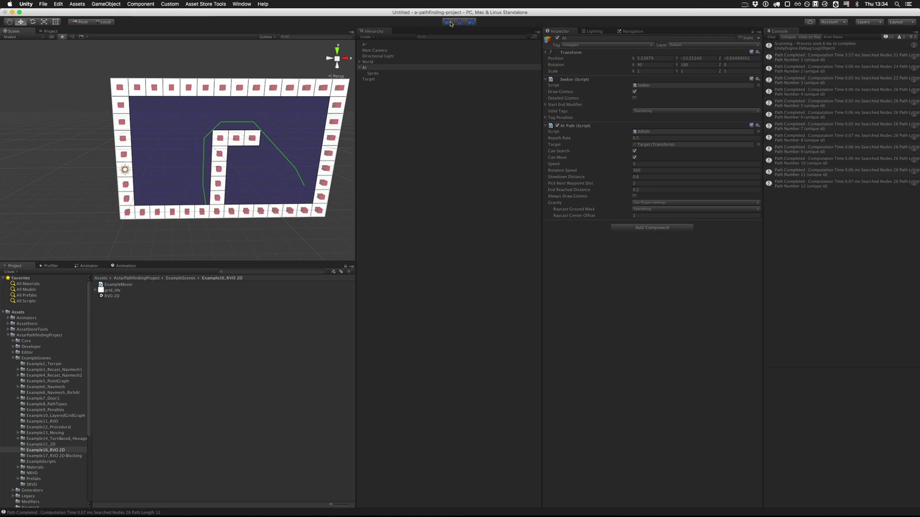
- Set gravity to None on AI's AI Path component and run the scene again
click(642, 203)
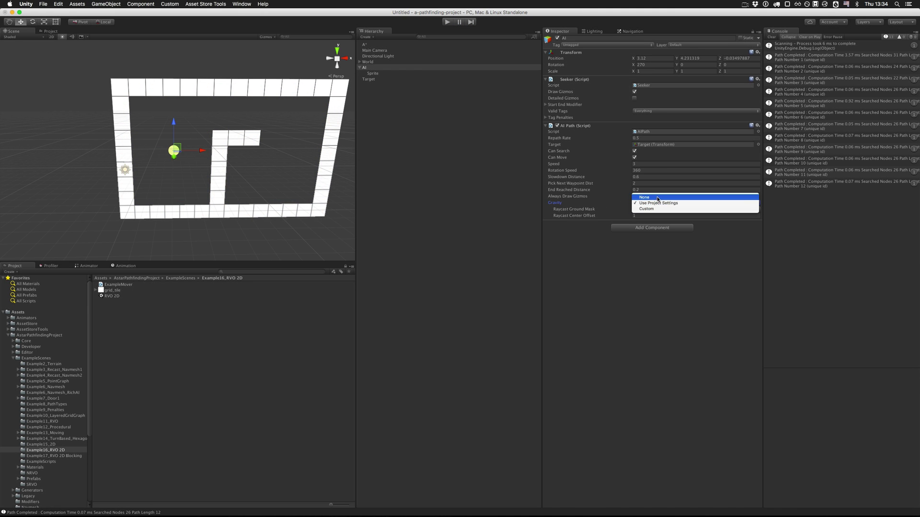
click(659, 198)
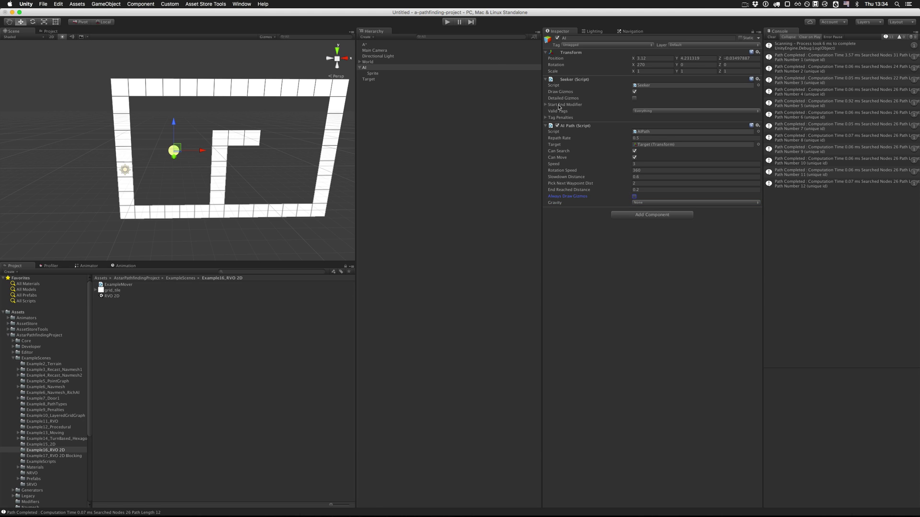
click(447, 22)
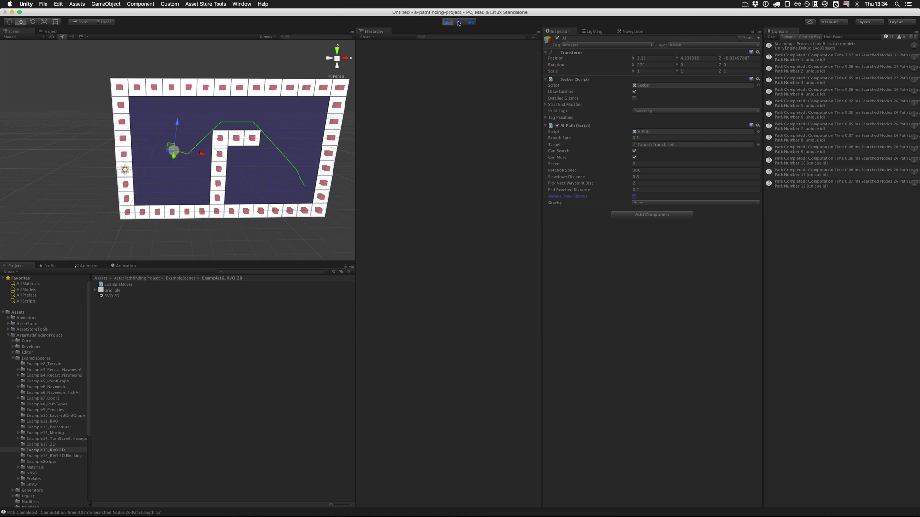
scroll(283, 157, up, 1)
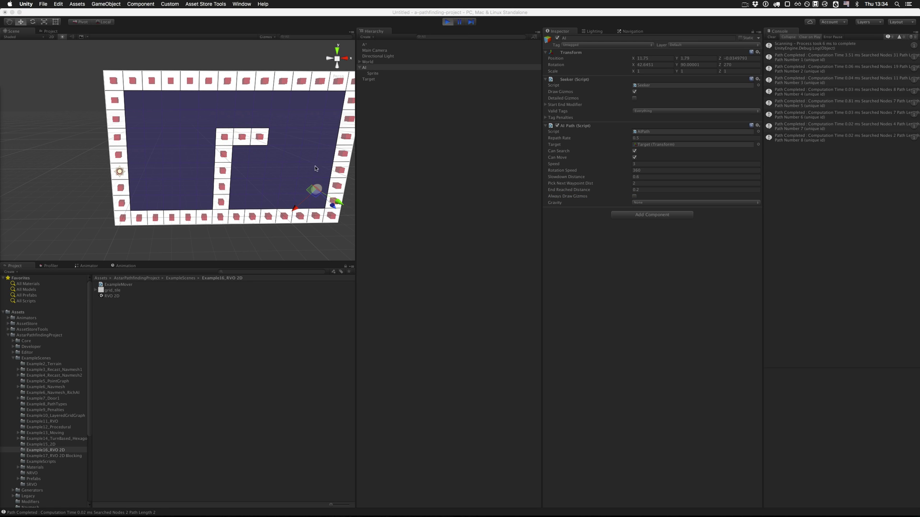
- Move Target across the inner wall to about X 3.4, Y 2.65 while the scene is running
click(12, 24)
drag(222, 135, 171, 127)
scroll(171, 127, up, 3)
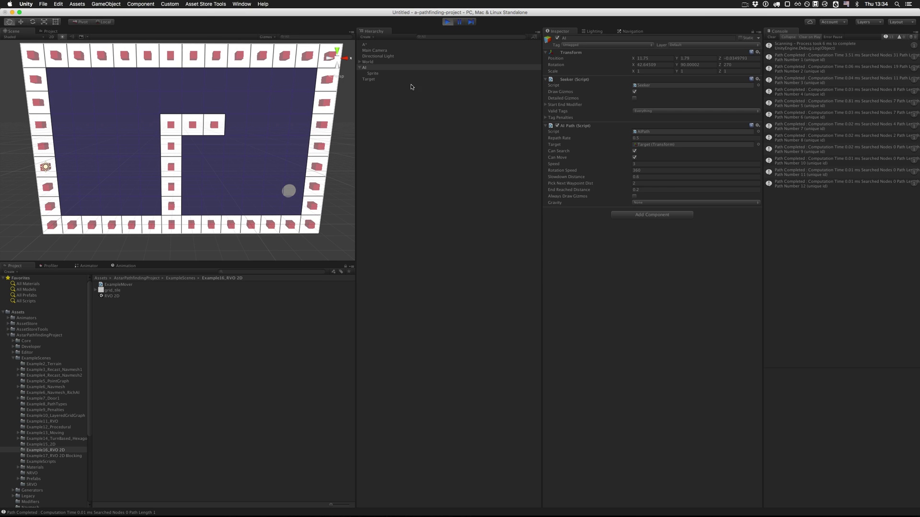
click(370, 79)
key(w)
drag(287, 190, 111, 171)
scroll(202, 163, up, 2)
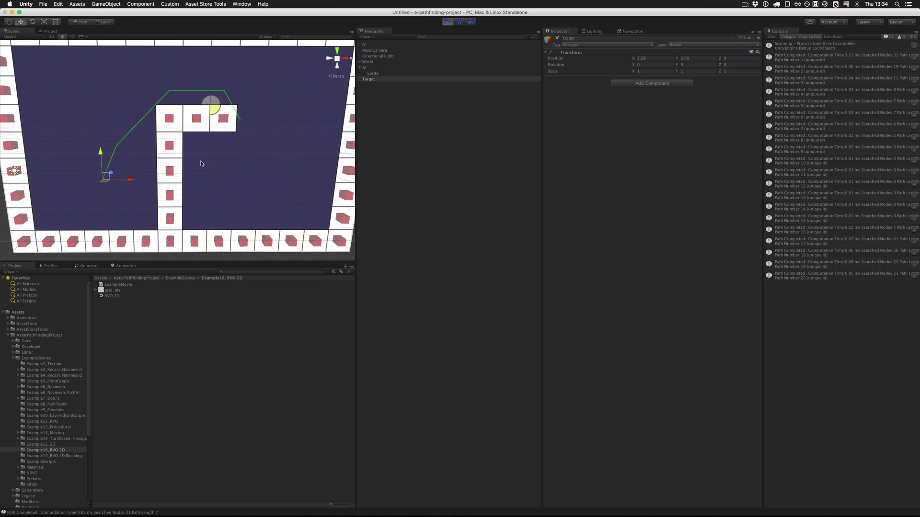
middle_drag(220, 164, 263, 150)
scroll(263, 150, up, 4)
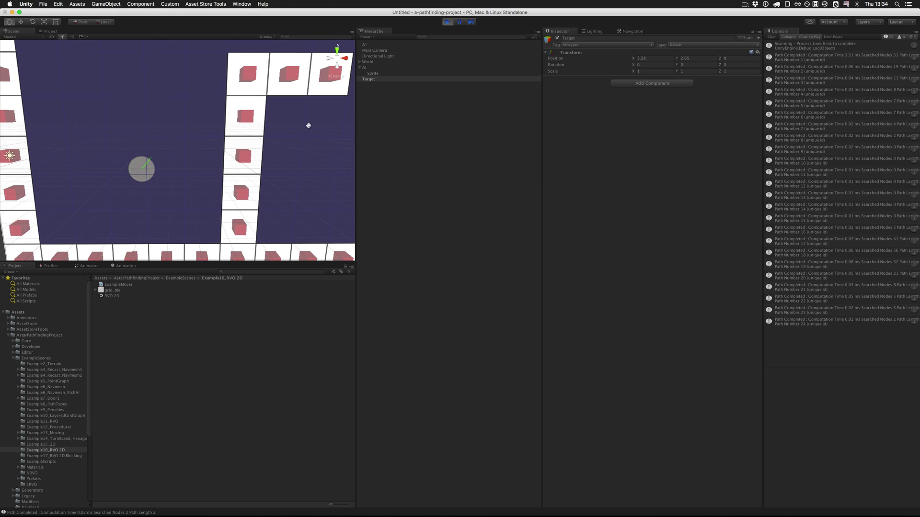
- Switch the scene view to 2D and move Target past the inner wall's corner to about X 9.8, Y 6.1
click(374, 68)
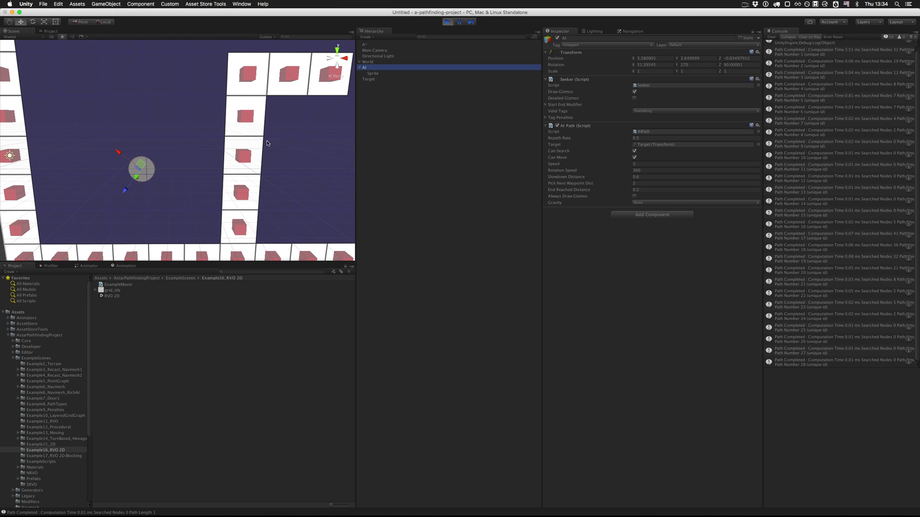
scroll(264, 149, down, 3)
click(369, 79)
scroll(167, 161, down, 2)
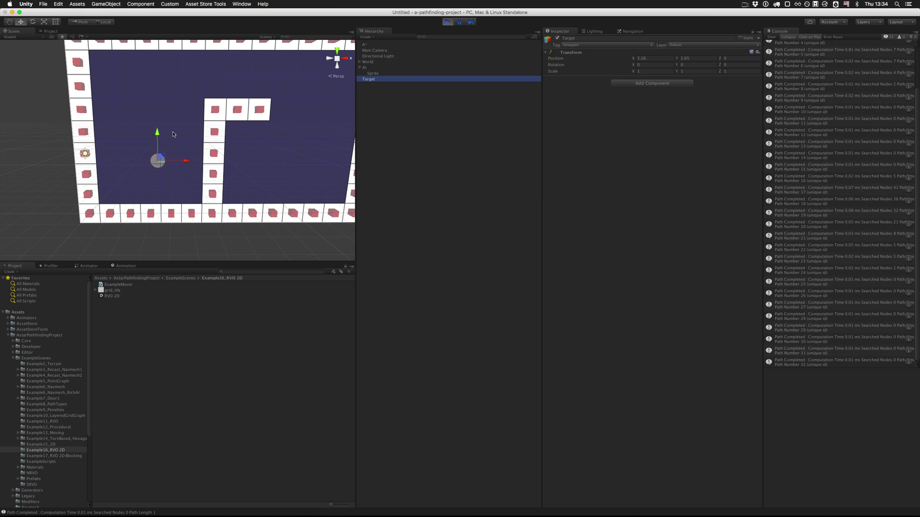
click(51, 36)
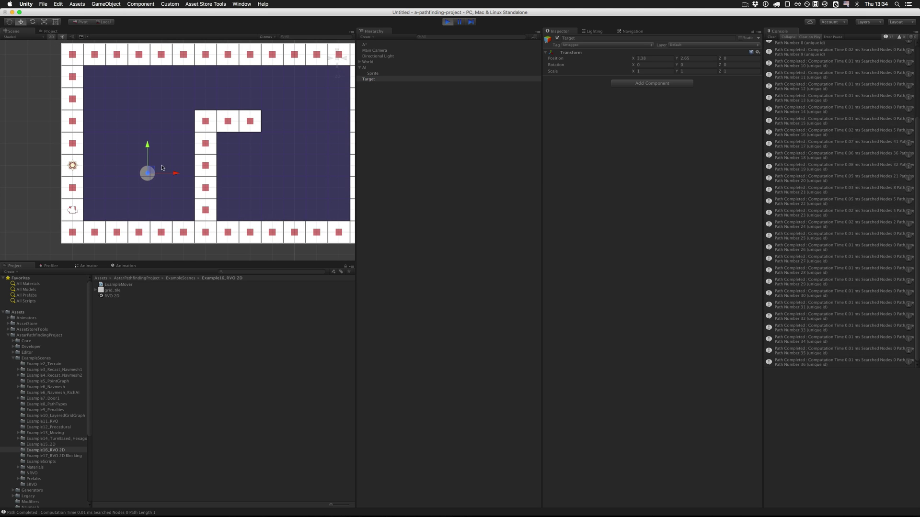
drag(257, 96, 294, 92)
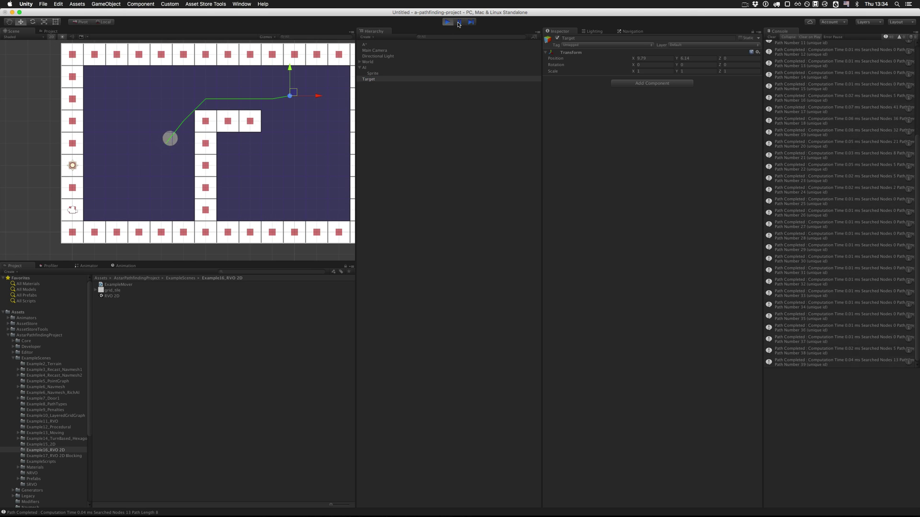
- Pause the running scene and enable Always Draw Gizmos on AI's AI Path to inspect its waypoint circles
click(459, 22)
scroll(326, 103, up, 3)
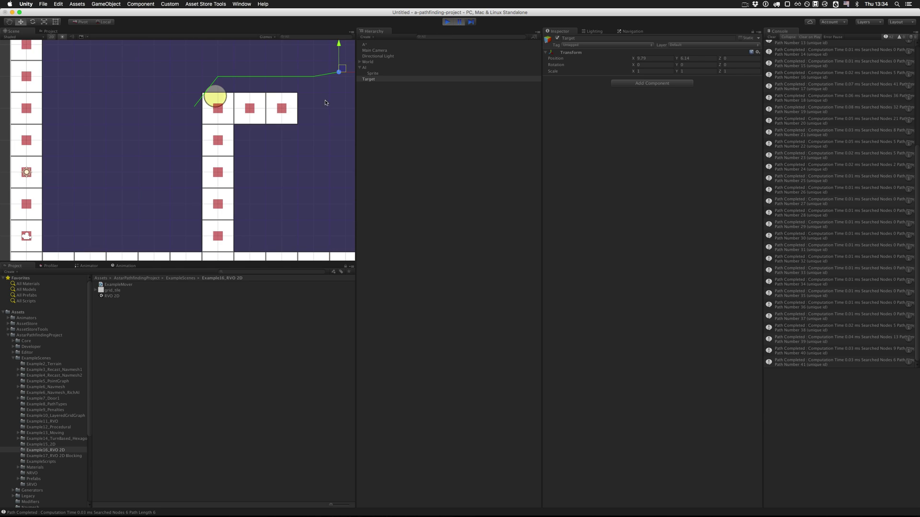
click(377, 68)
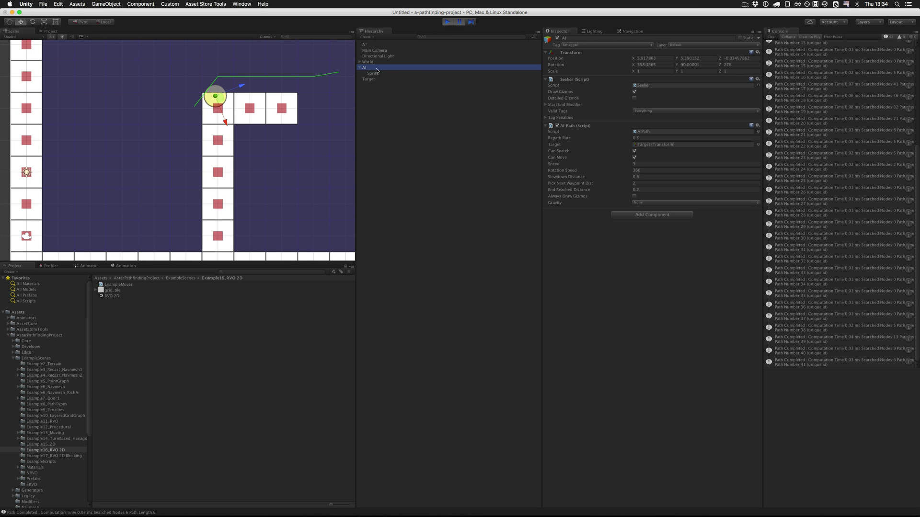
click(635, 196)
scroll(339, 123, up, 2)
middle_drag(318, 97, 249, 167)
scroll(254, 153, up, 2)
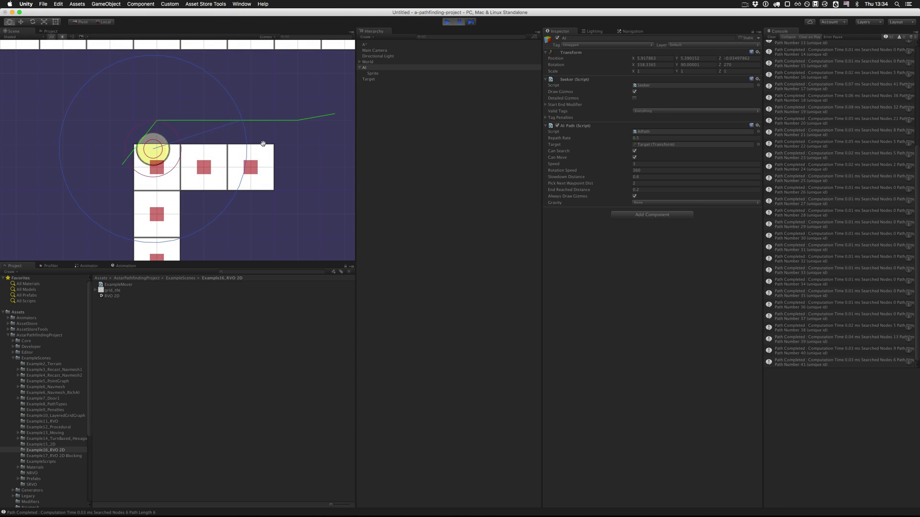
scroll(254, 143, up, 1)
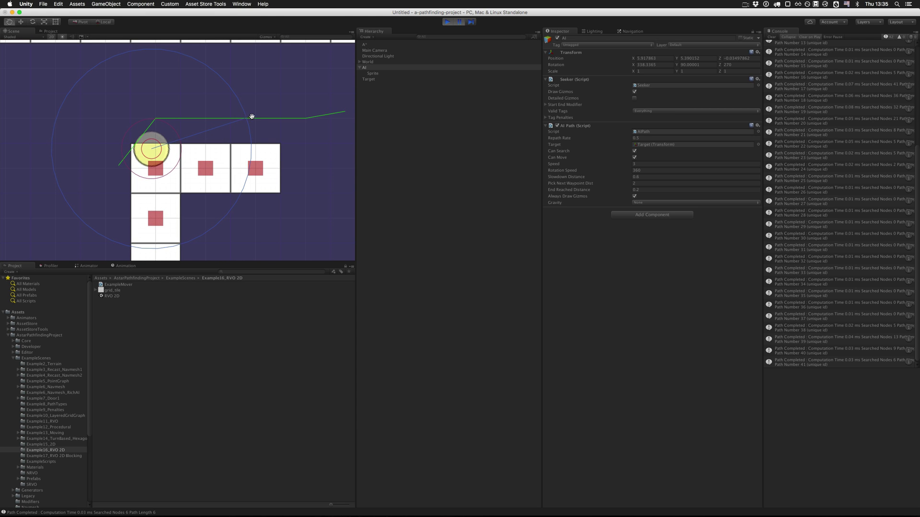
scroll(254, 105, down, 1)
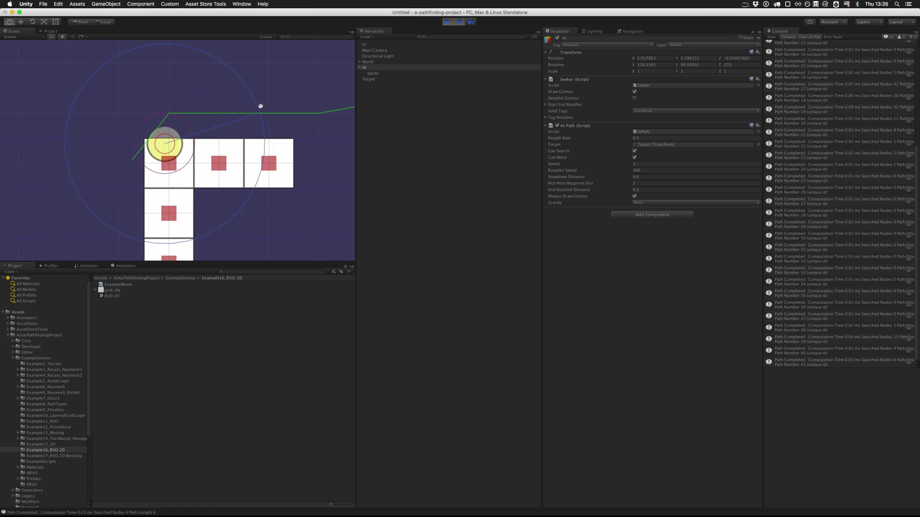
scroll(266, 120, down, 1)
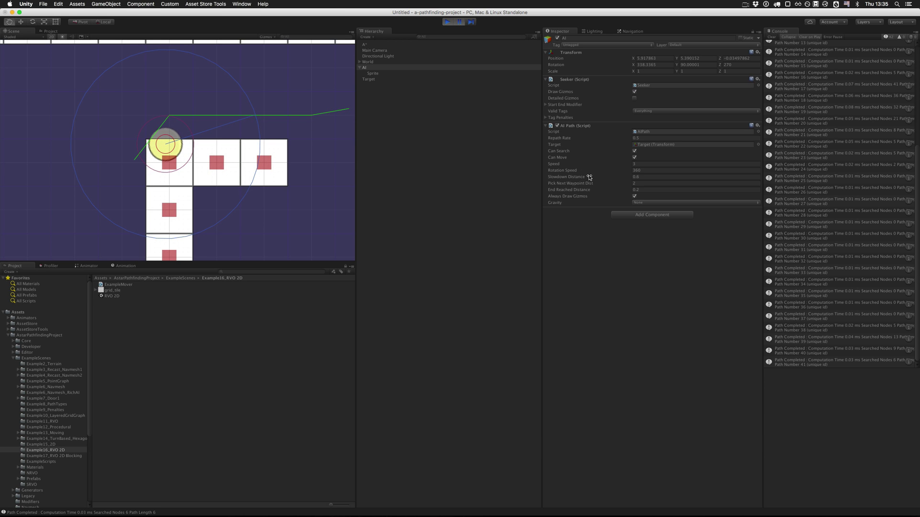
- Reduce AI Path's Pick Next Waypoint Dist to about 0.66
drag(583, 184, 571, 186)
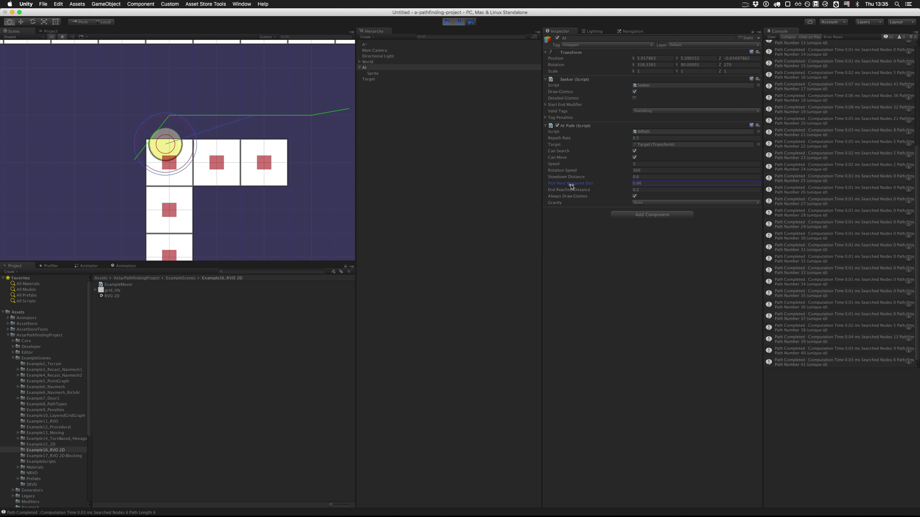
scroll(280, 162, up, 1)
scroll(276, 163, down, 3)
drag(266, 166, 308, 137)
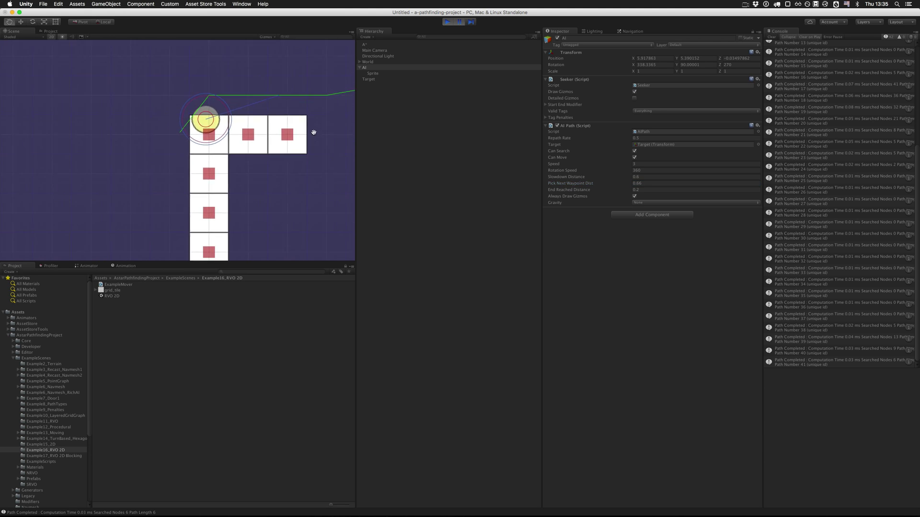
scroll(326, 122, down, 2)
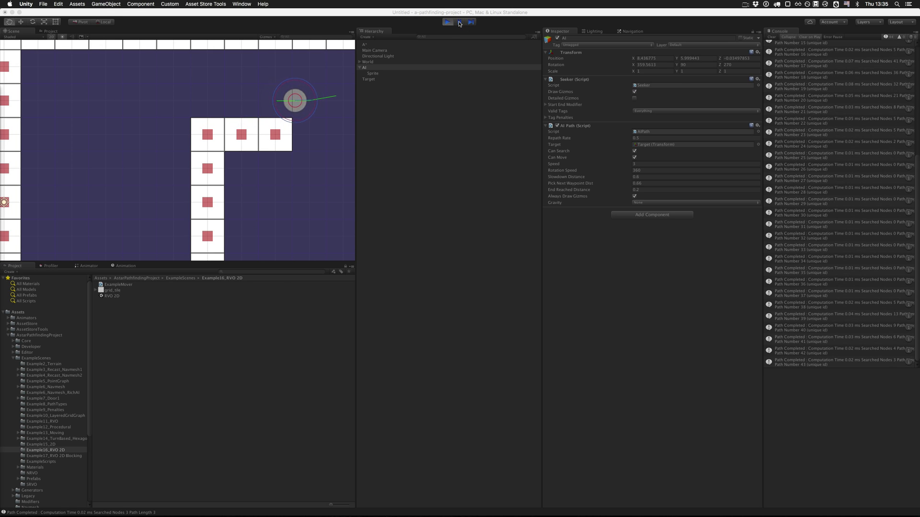
- Resume the running scene and move Target below the inner wall's short arm to about X 8.94, Y 2.26
click(458, 23)
scroll(344, 94, down, 1)
scroll(344, 94, down, 1)
click(369, 79)
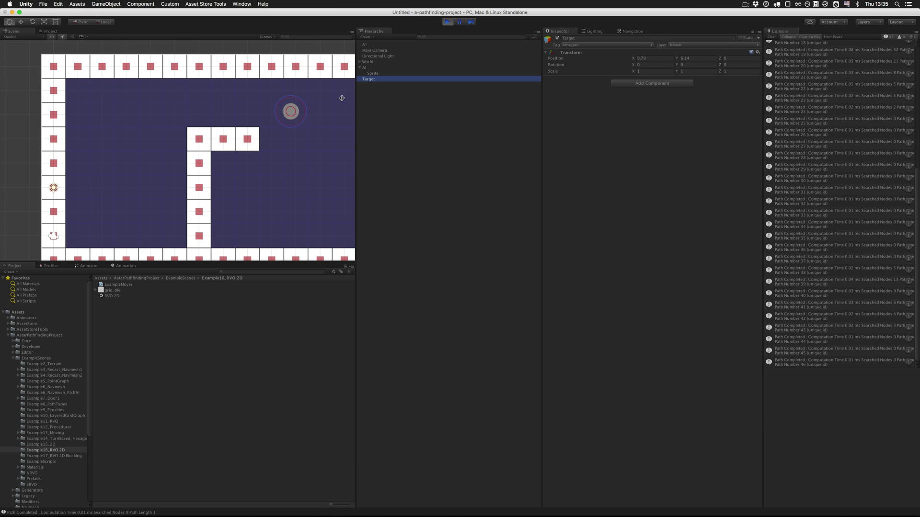
drag(299, 111, 276, 205)
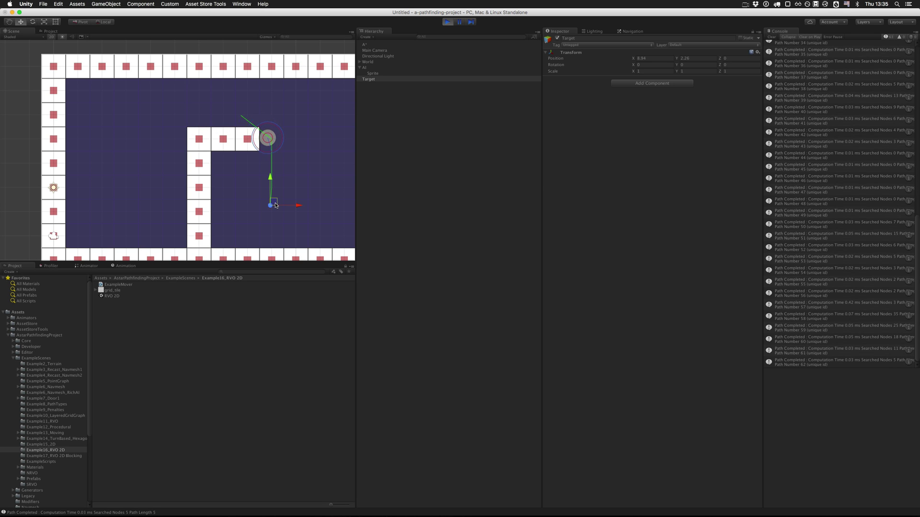
middle_drag(256, 186, 254, 171)
mouse_move(248, 167)
mouse_down()
mouse_move(238, 166)
mouse_move(255, 163)
mouse_up()
middle_drag(255, 163, 255, 170)
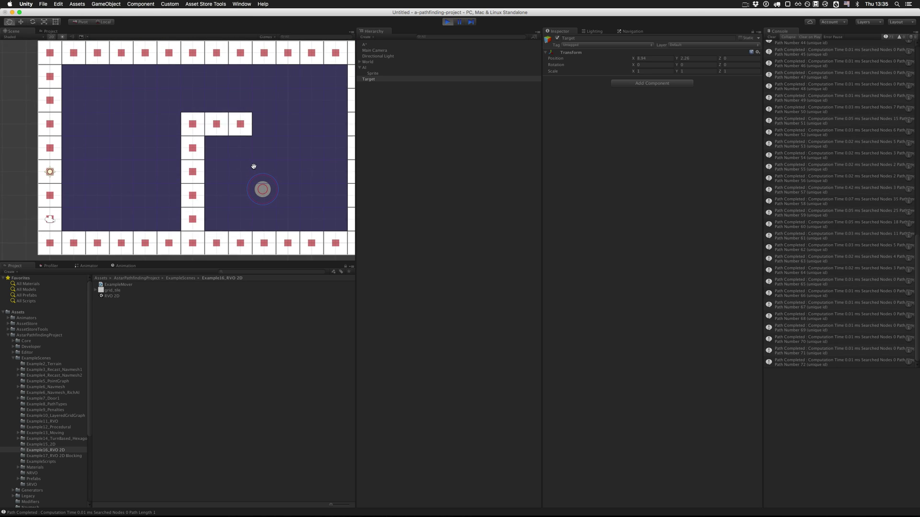
- Set A*'s Grid Graph to node size 0.5, width 28 and depth 18 nodes, and rescan the graph
click(363, 44)
middle_drag(298, 99, 253, 115)
scroll(253, 115, up, 3)
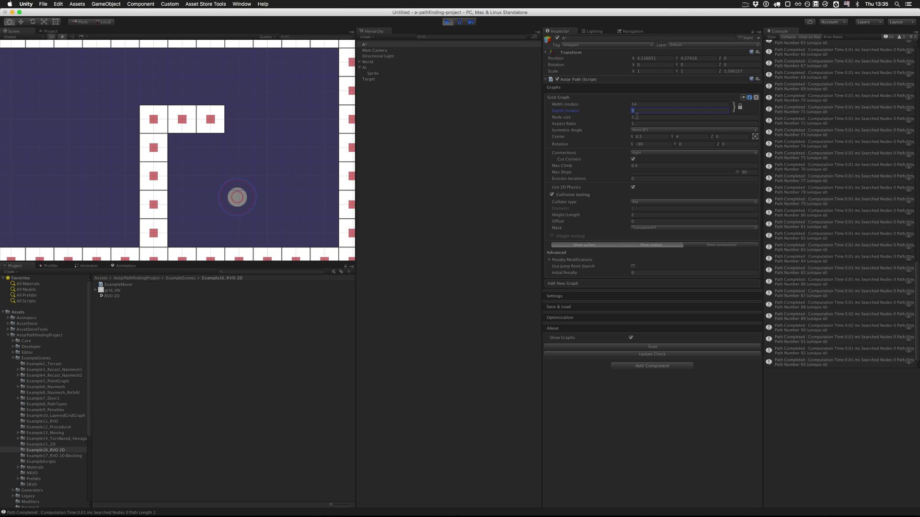
text(0.5)
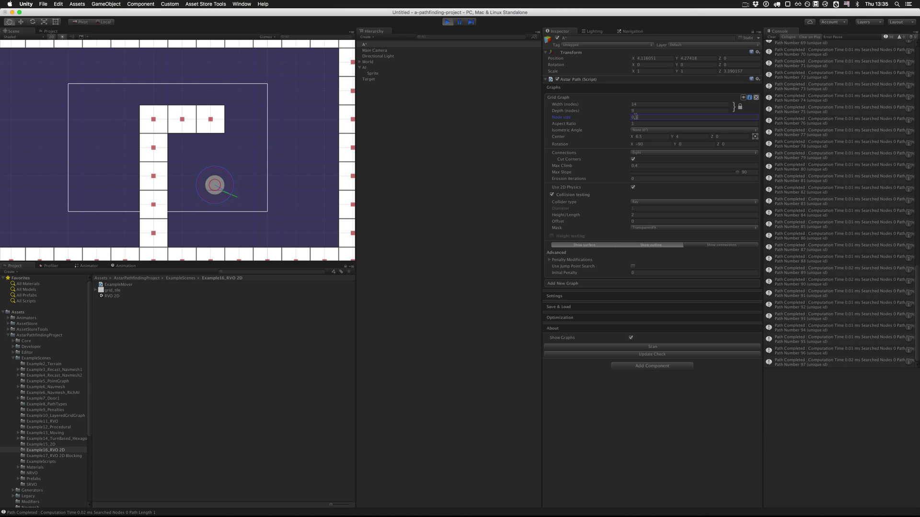
scroll(205, 130, down, 3)
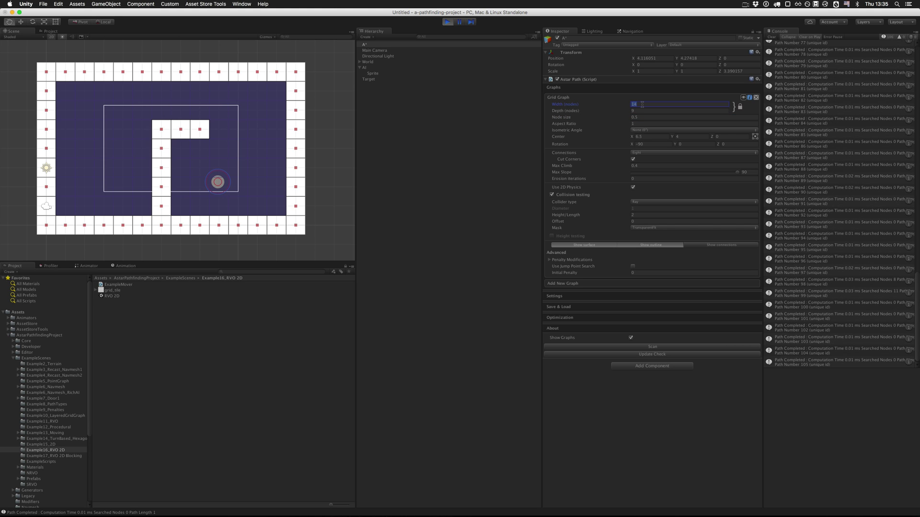
text(28)
text(18)
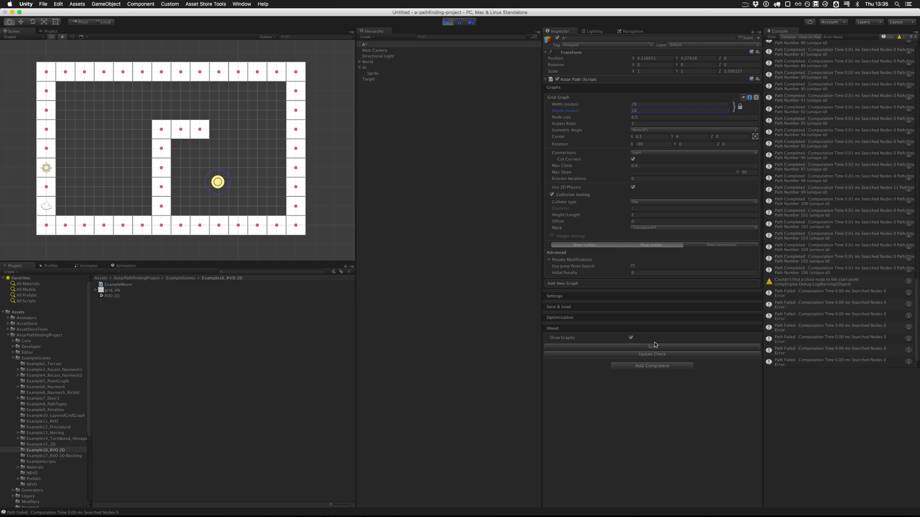
scroll(275, 174, up, 2)
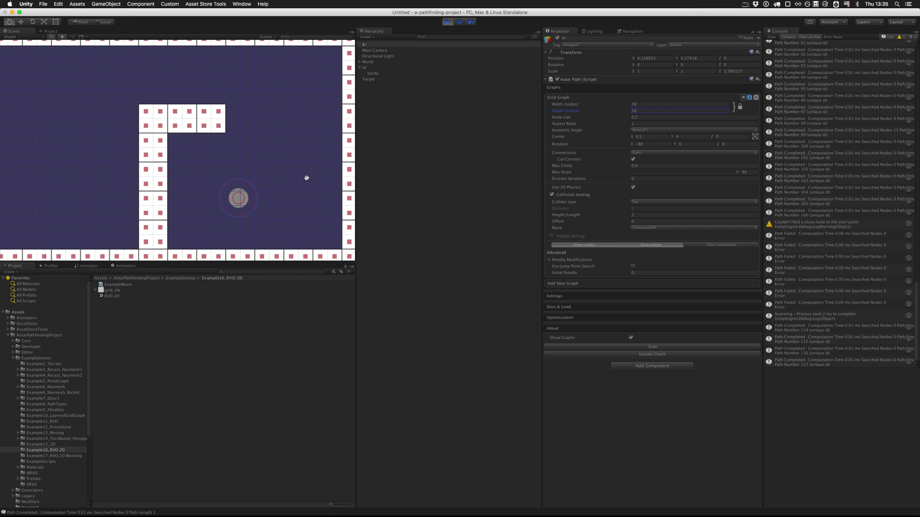
- Change the Grid Graph's collision testing to a Sphere collider with diameter 1.1 and rescan the graph
click(647, 202)
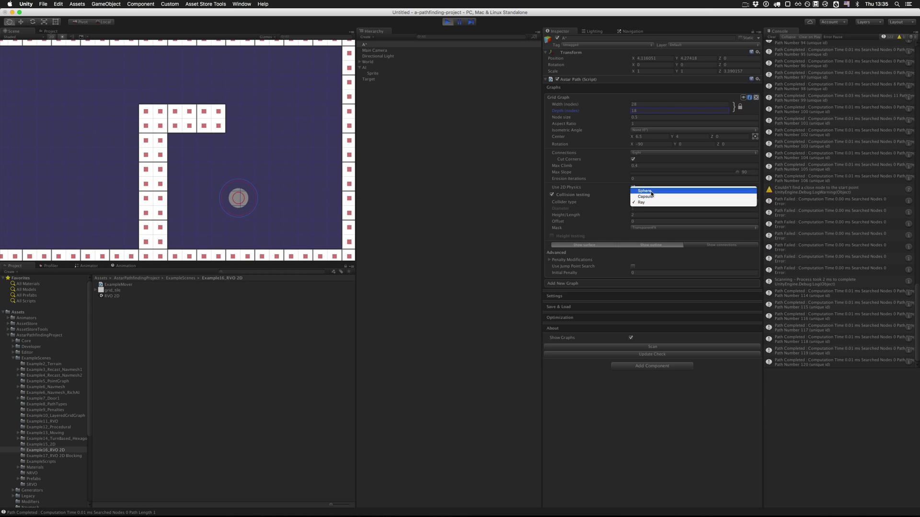
click(652, 194)
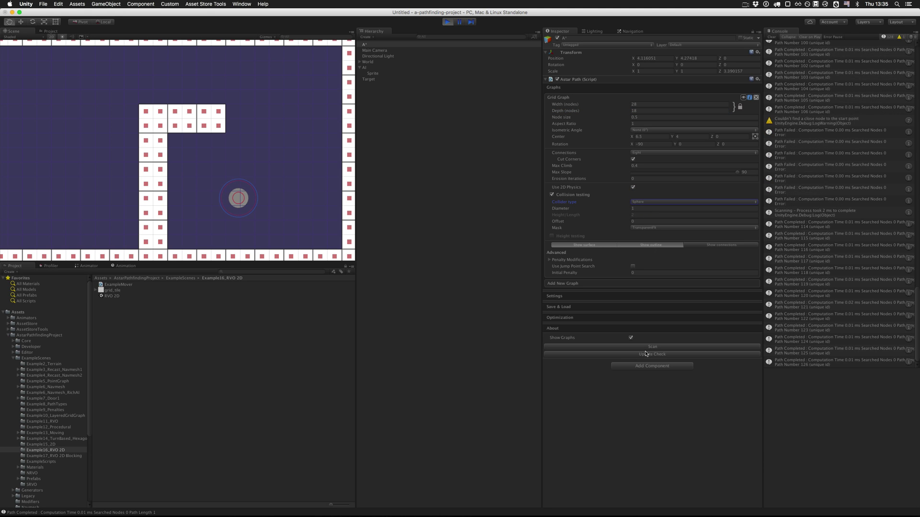
click(643, 208)
text(1.1)
click(647, 347)
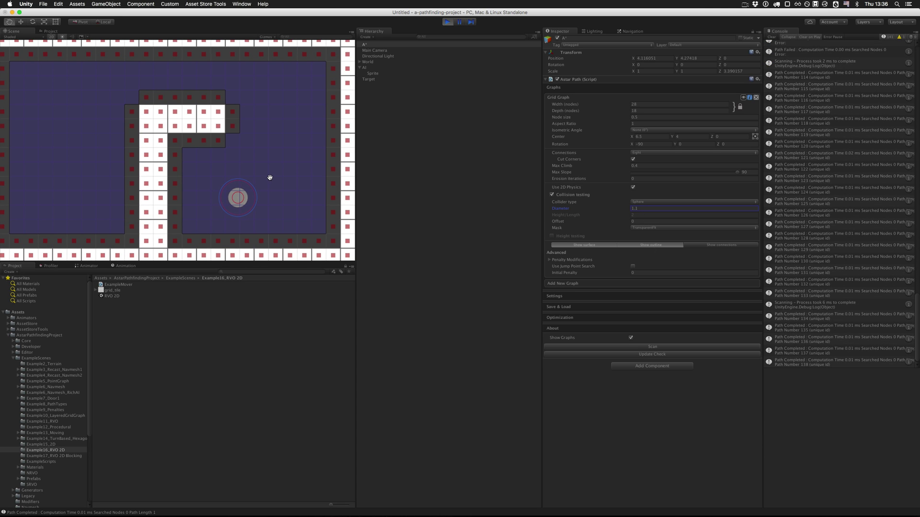
scroll(270, 178, down, 1)
scroll(269, 177, up, 2)
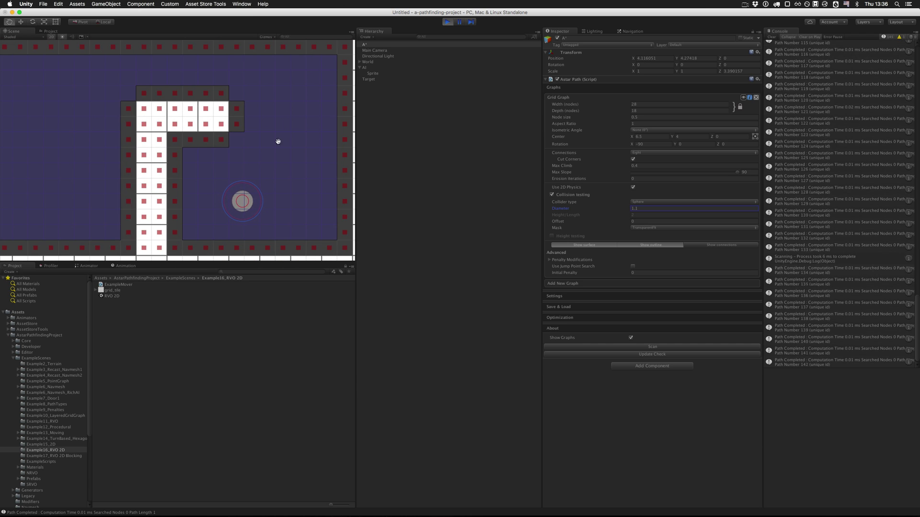
- Move Target across the inner wall to about X 2.75, Y 3.07 to test the rescanned graph
click(369, 79)
key(w)
scroll(284, 158, up, 2)
drag(271, 181, 77, 156)
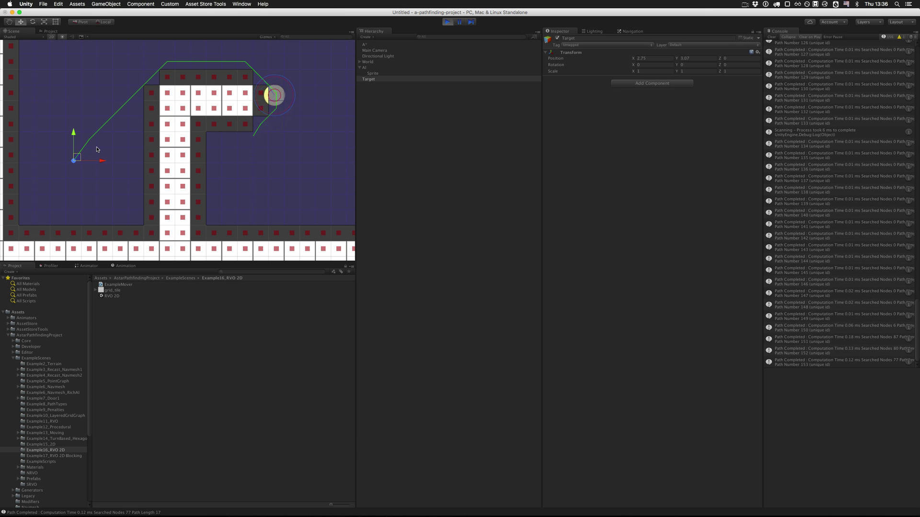
- Move Target back to the other side of the inner wall, to about X 9.67, Y 1.92
key(q)
drag(211, 175, 235, 172)
scroll(240, 170, down, 1)
scroll(125, 165, down, 3)
drag(291, 187, 300, 194)
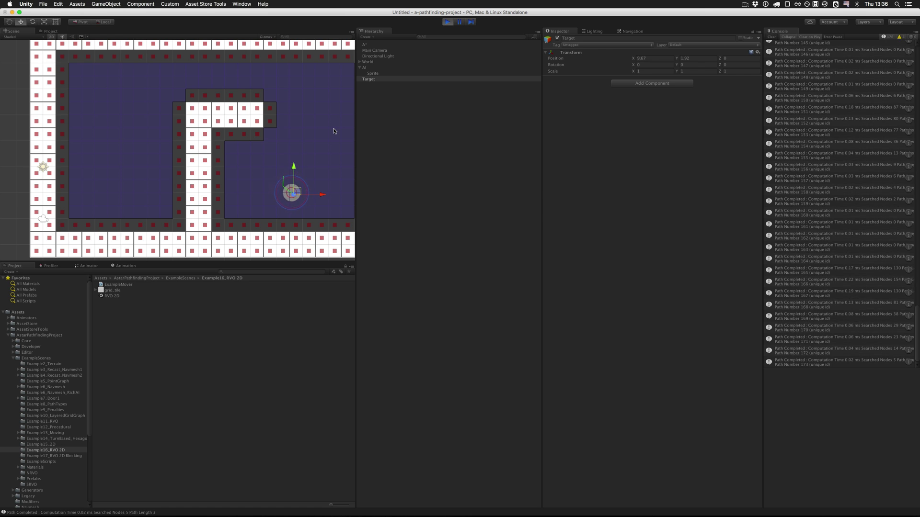
- Add a Funnel Modifier component to AI
click(371, 67)
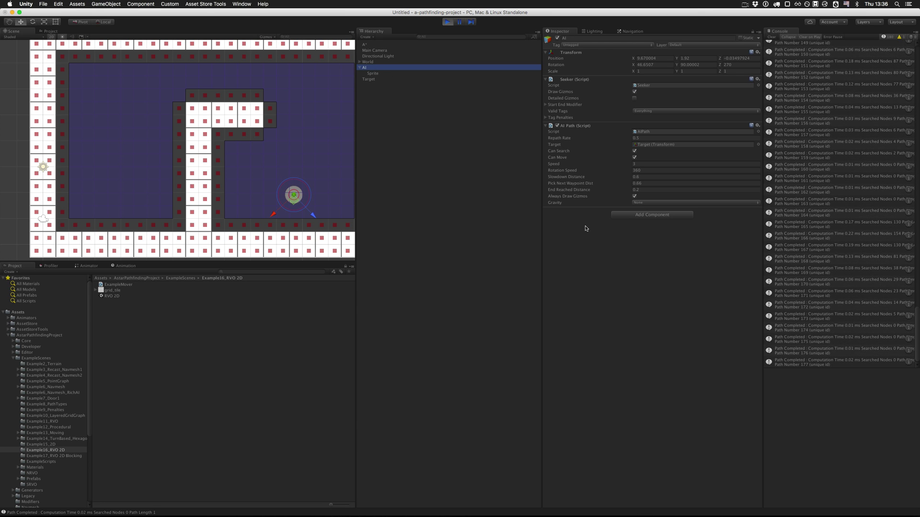
click(643, 215)
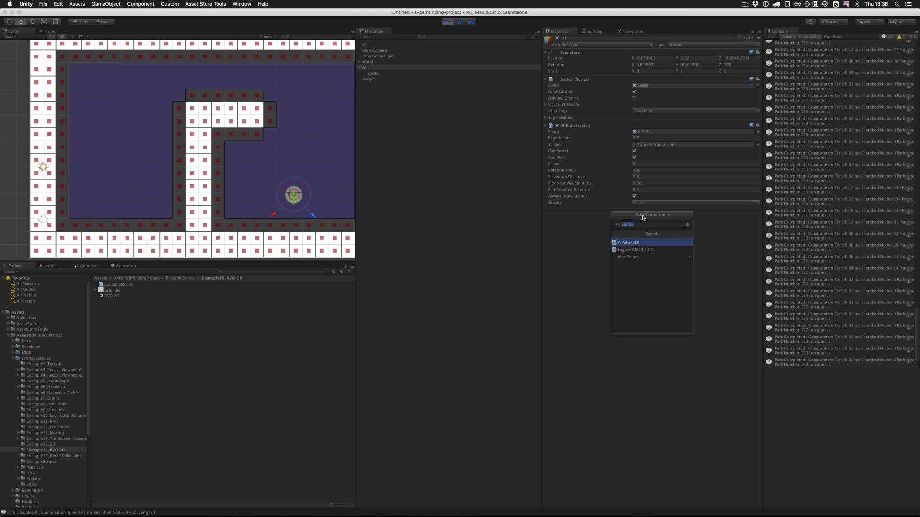
text(funn)
key(Return)
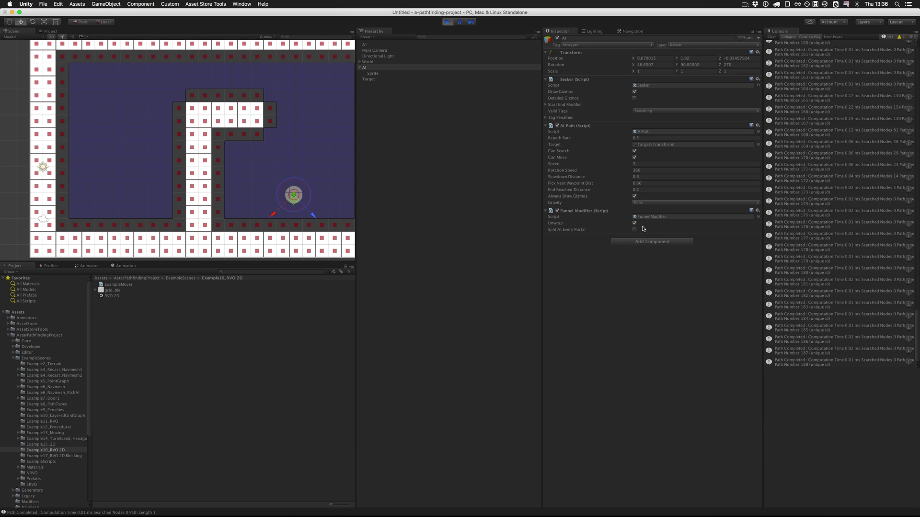
- Test the funnel-modified path by moving Target across the inner wall to about X 2.08, Y 2.48 and back to about X 9.17, Y 1.38
click(369, 79)
drag(294, 189, 102, 180)
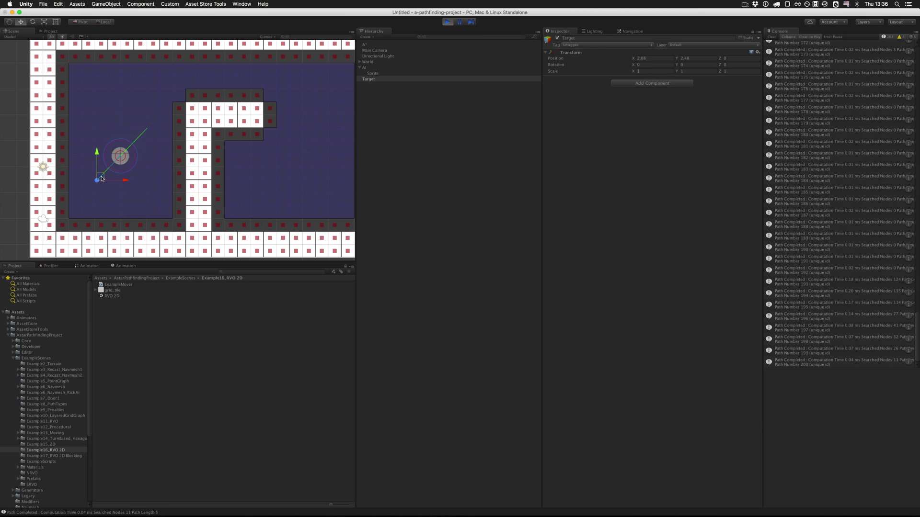
drag(109, 130, 286, 207)
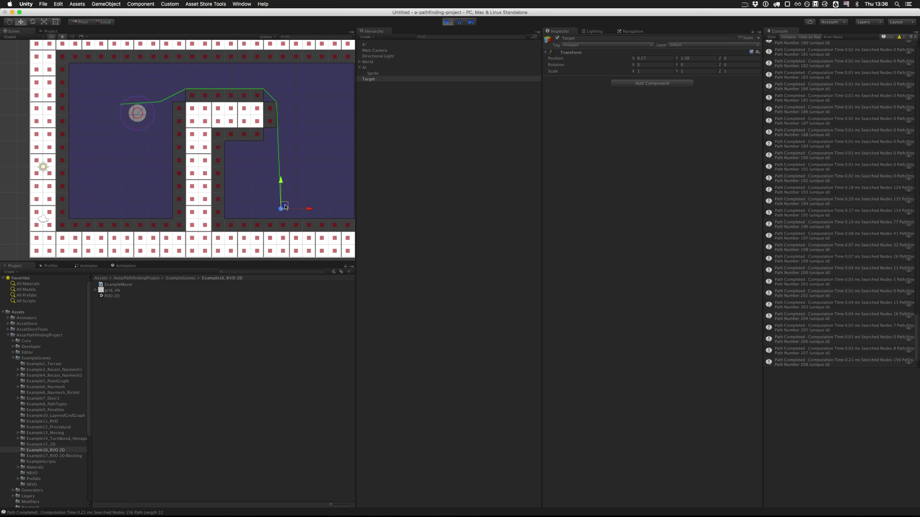